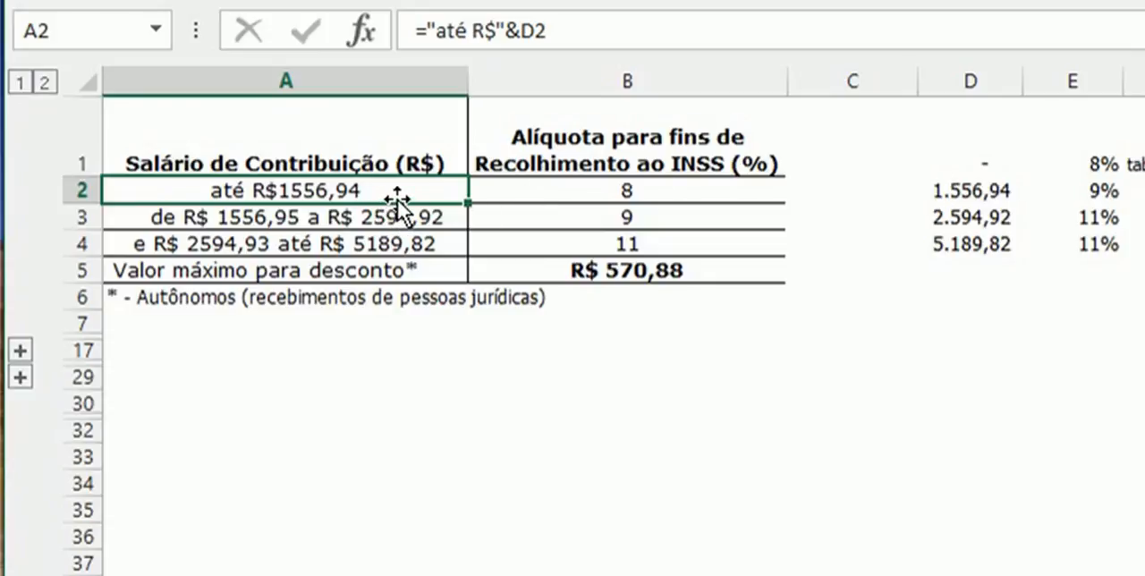
- Examine the formulas that build the INSS salary bracket labels in A3 and A4, leaving them as they are
{"action": "left_click", "coordinate": [379, 221]}
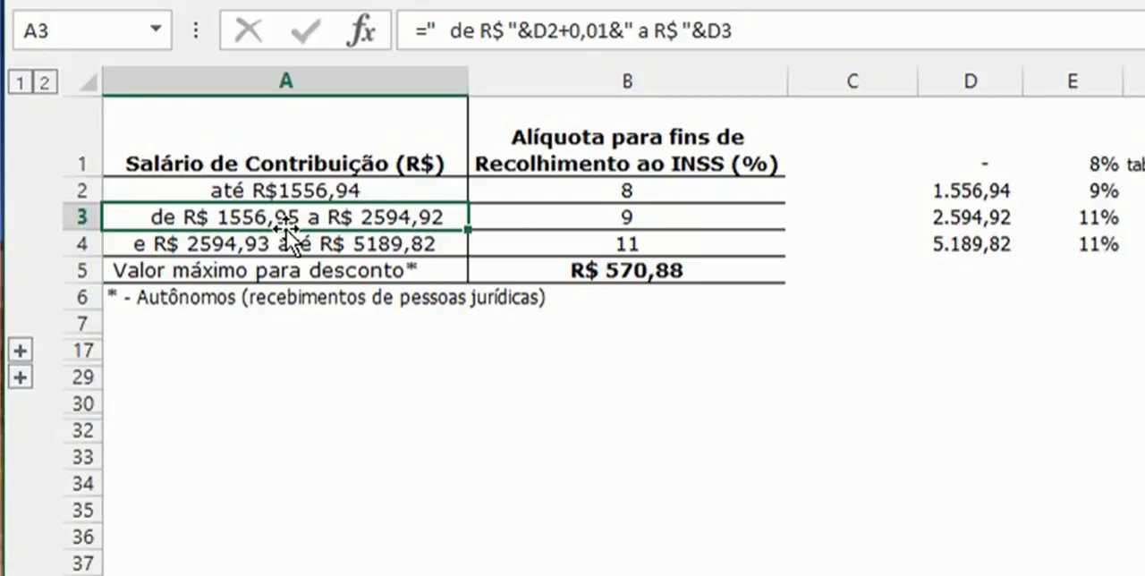
{"action": "left_click", "coordinate": [325, 246]}
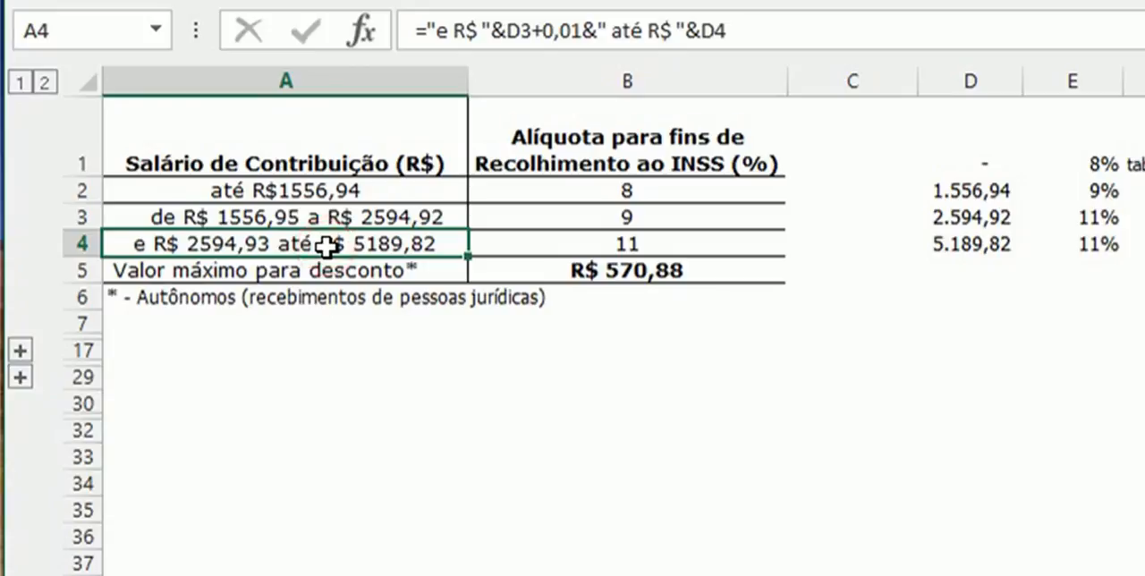
{"action": "double_click", "coordinate": [325, 246]}
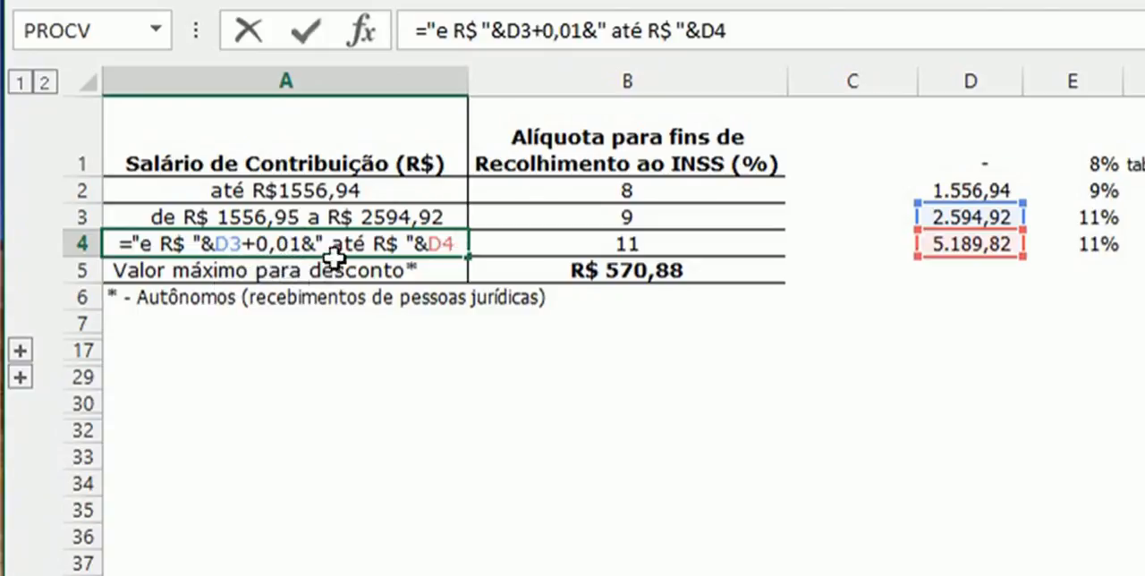
{"action": "key", "text": "ctrl+Return"}
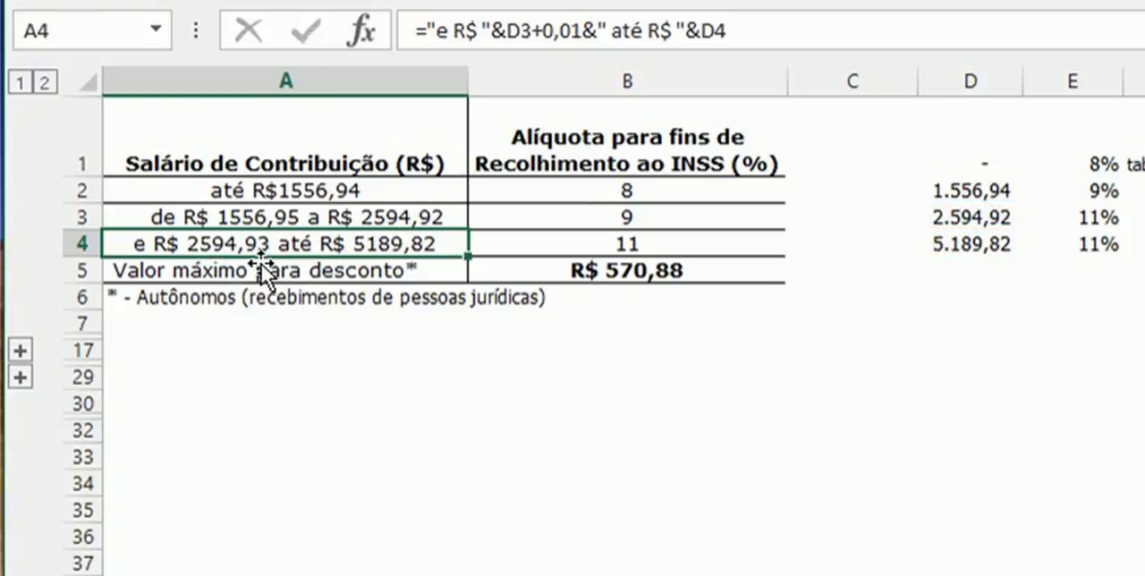
- Examine the INSS lookup limits and rates in D1:E4 and the maximum discount value in B5
{"action": "left_click", "coordinate": [954, 164]}
{"action": "left_click", "coordinate": [980, 190]}
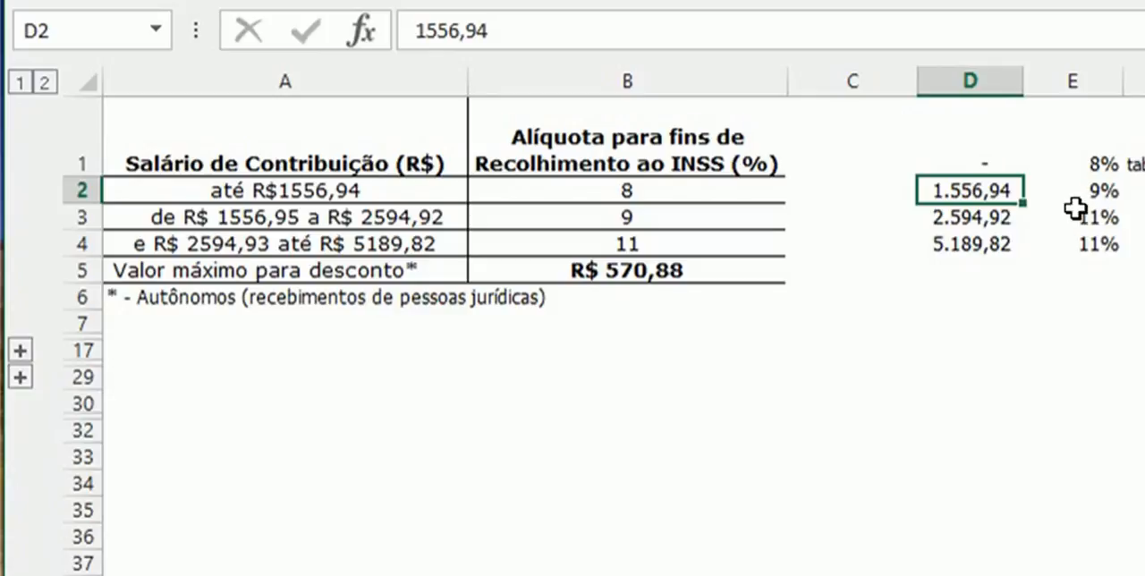
{"action": "left_click", "coordinate": [1100, 166]}
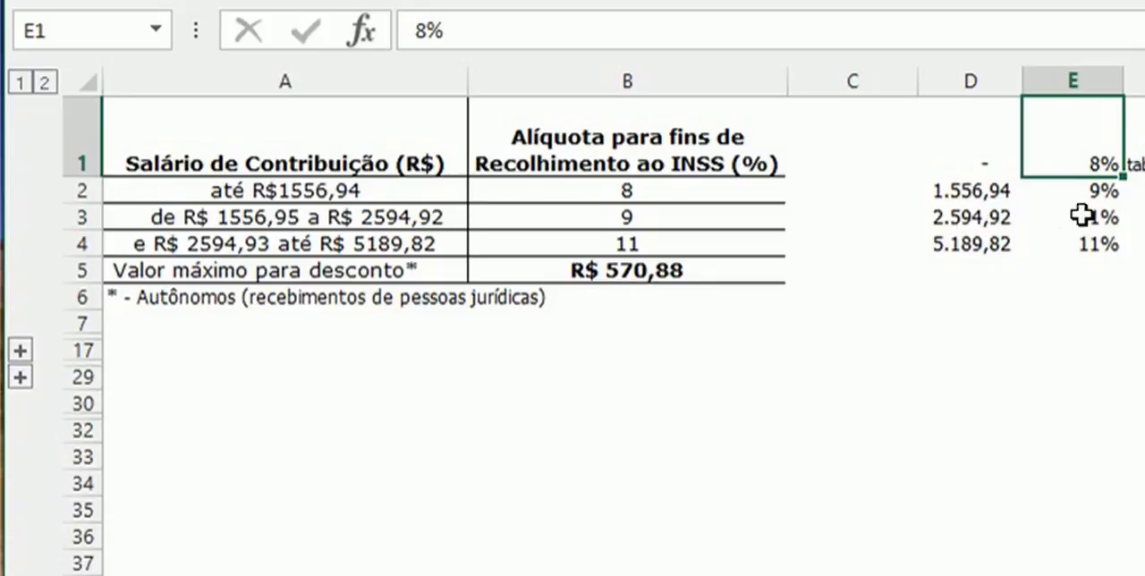
{"action": "left_click", "coordinate": [1099, 187]}
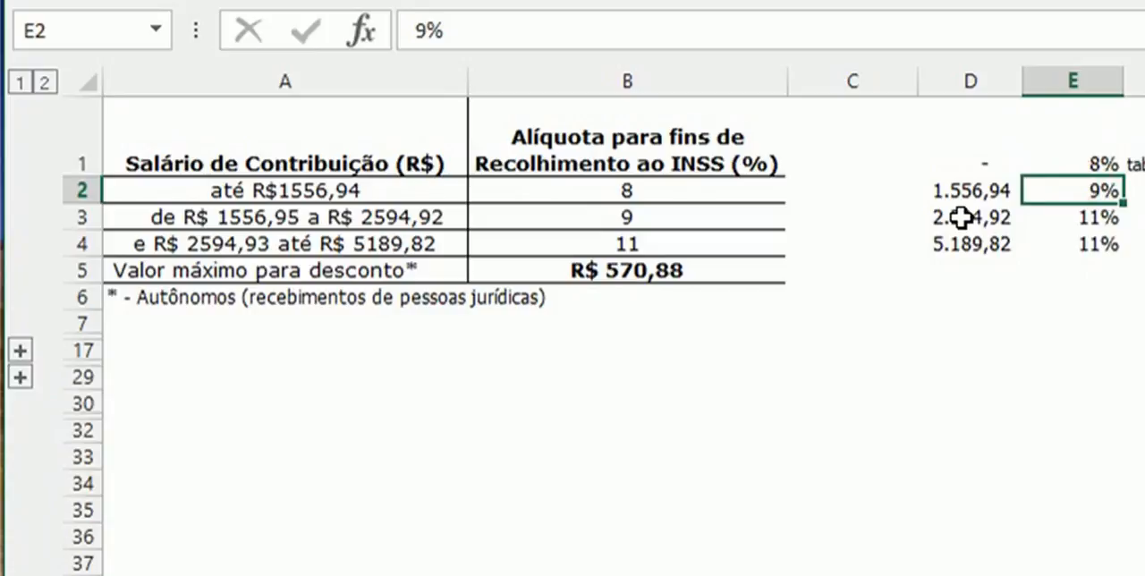
{"action": "left_click", "coordinate": [997, 219]}
{"action": "left_click", "coordinate": [996, 246]}
{"action": "left_click", "coordinate": [1106, 217]}
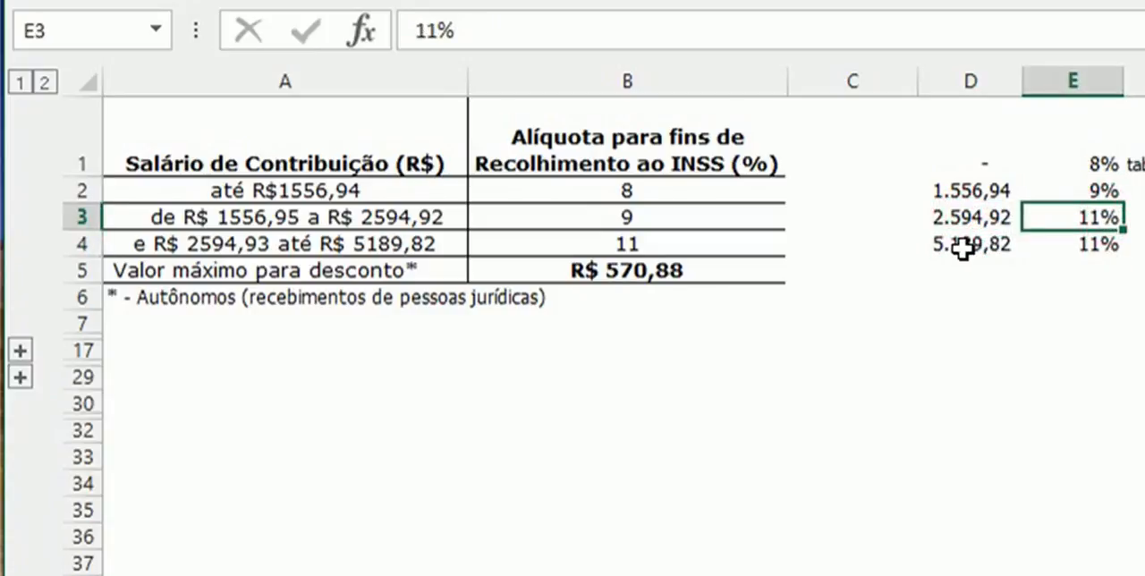
{"action": "left_click", "coordinate": [1101, 248]}
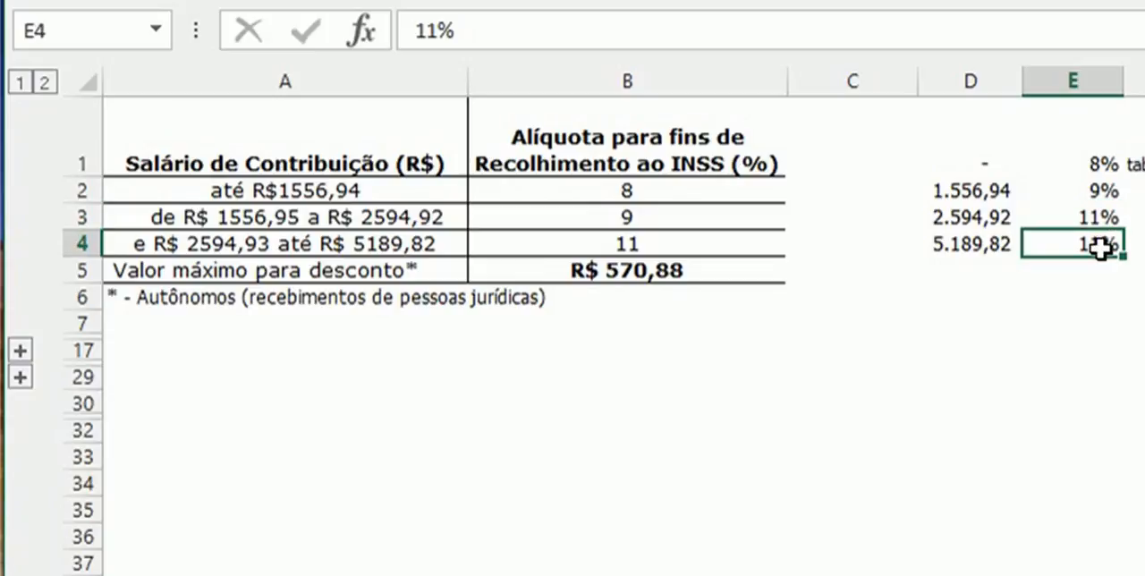
{"action": "left_click", "coordinate": [658, 266]}
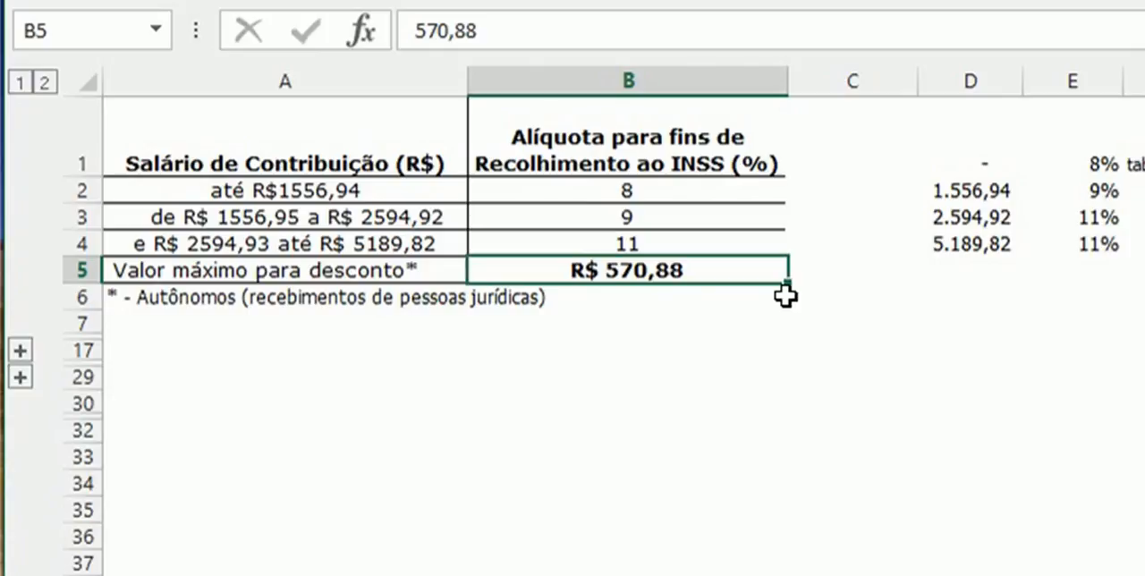
- Expand the collapsed rows above row 17 and examine the income tax bracket label formulas in A10:A14
{"action": "left_click", "coordinate": [19, 350]}
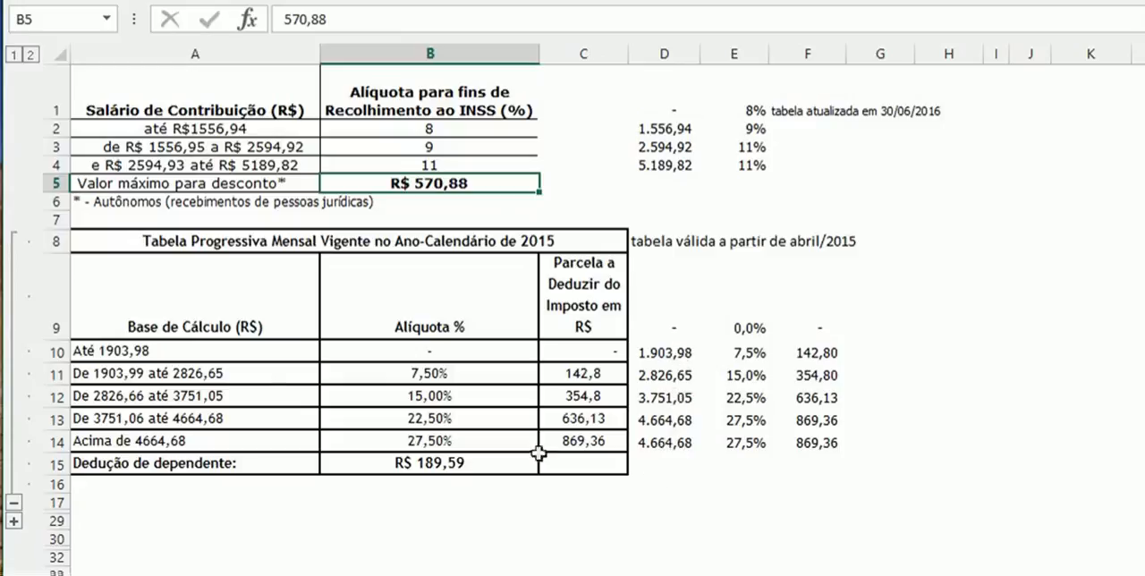
{"action": "left_click", "coordinate": [219, 347]}
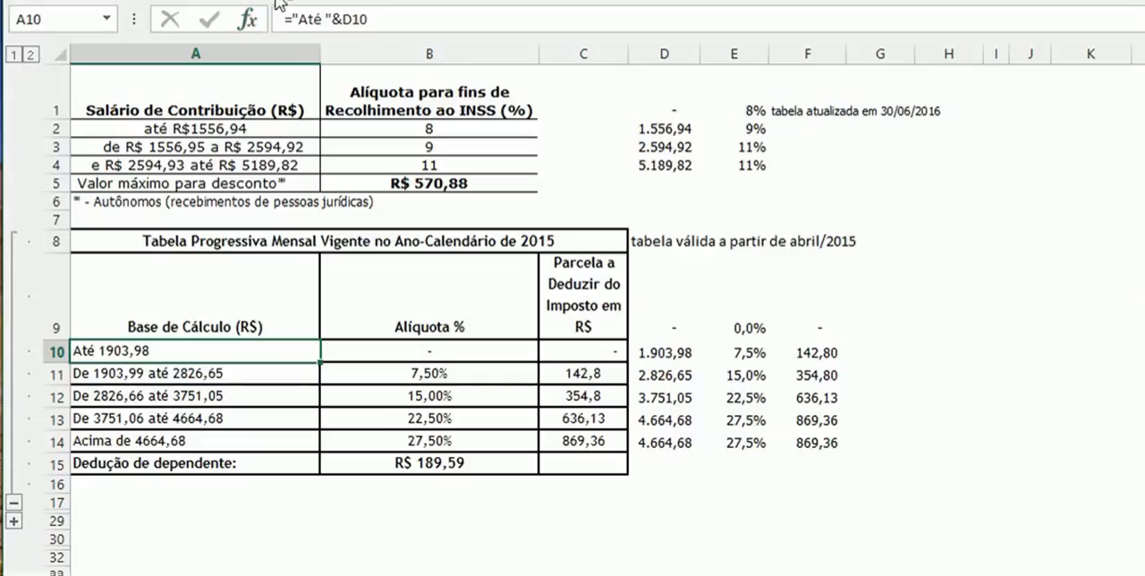
{"action": "left_click", "coordinate": [220, 369]}
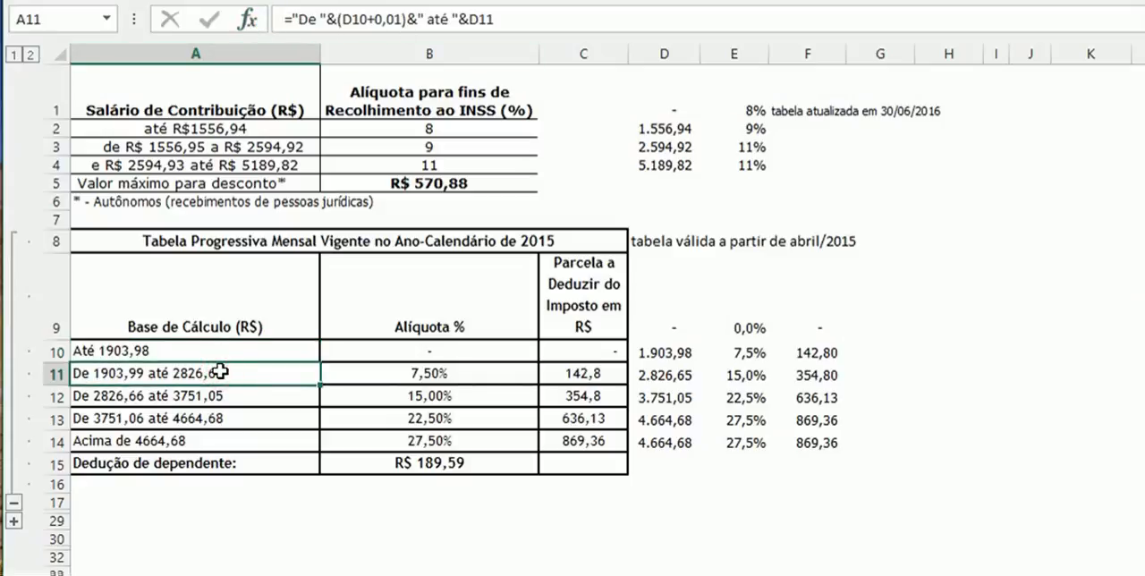
{"action": "left_click", "coordinate": [216, 393]}
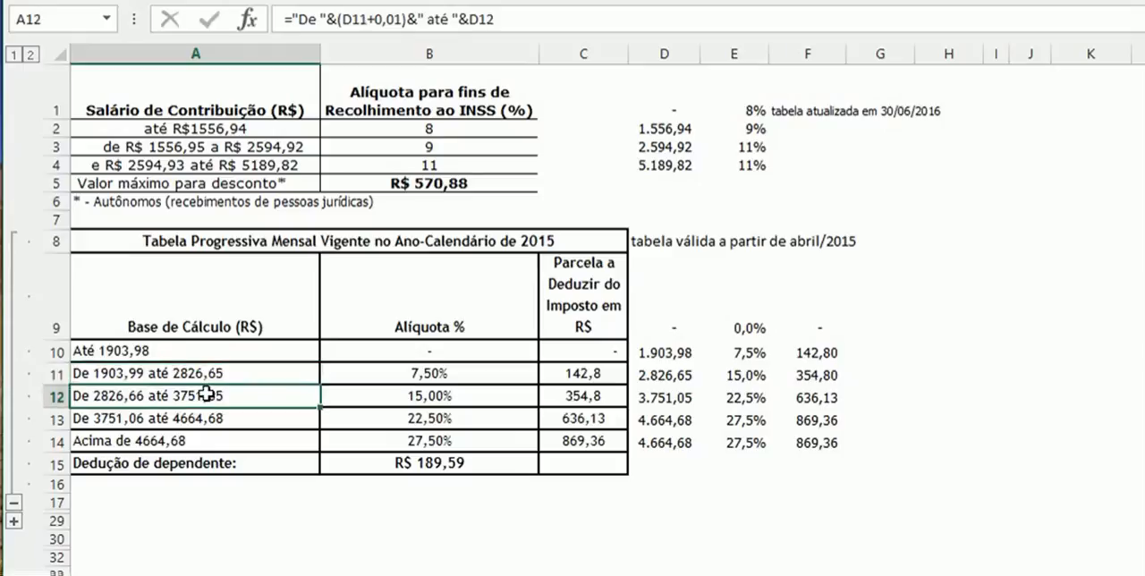
{"action": "left_click", "coordinate": [201, 418]}
{"action": "left_click", "coordinate": [203, 437]}
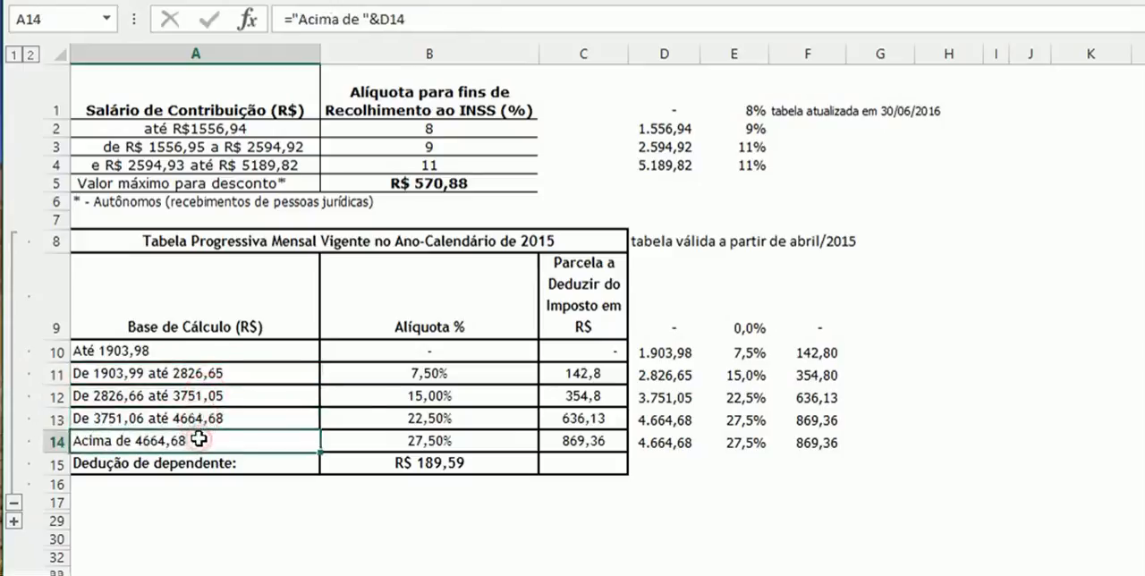
- Examine the income tax lookup values in columns D to F beside the progressive table and the label formula in A10
{"action": "left_click_drag", "start_coordinate": [677, 315], "coordinate": [809, 460]}
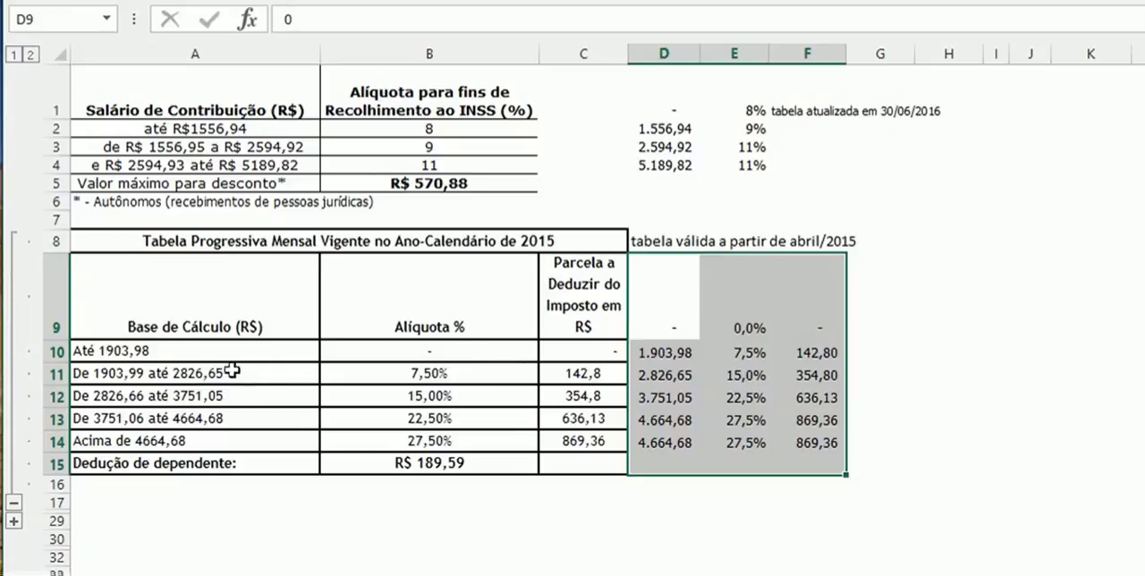
{"action": "left_click", "coordinate": [164, 351]}
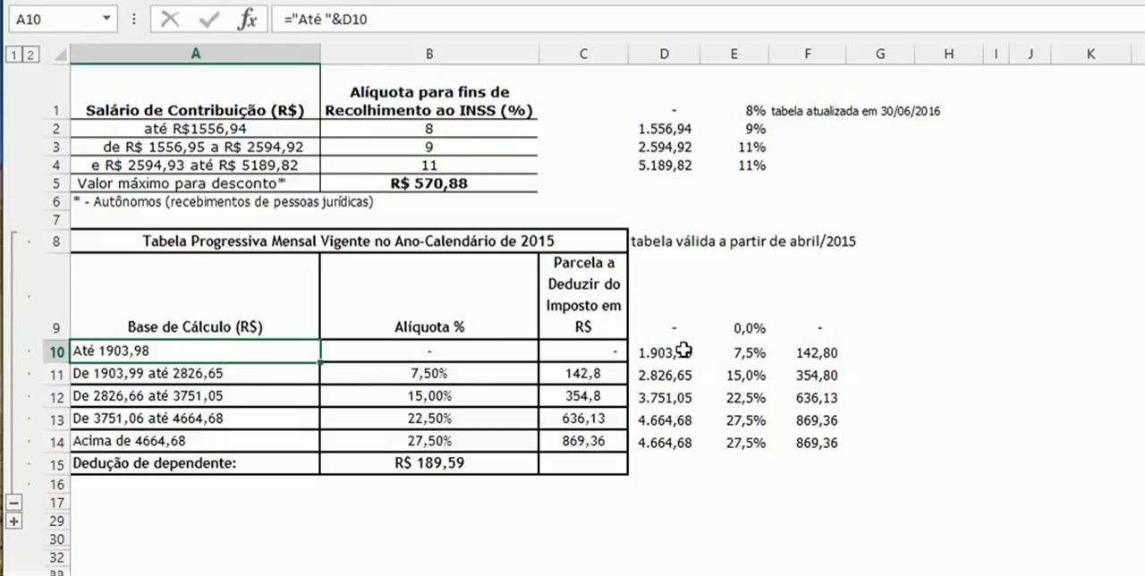
{"action": "left_click_drag", "start_coordinate": [665, 330], "coordinate": [700, 358]}
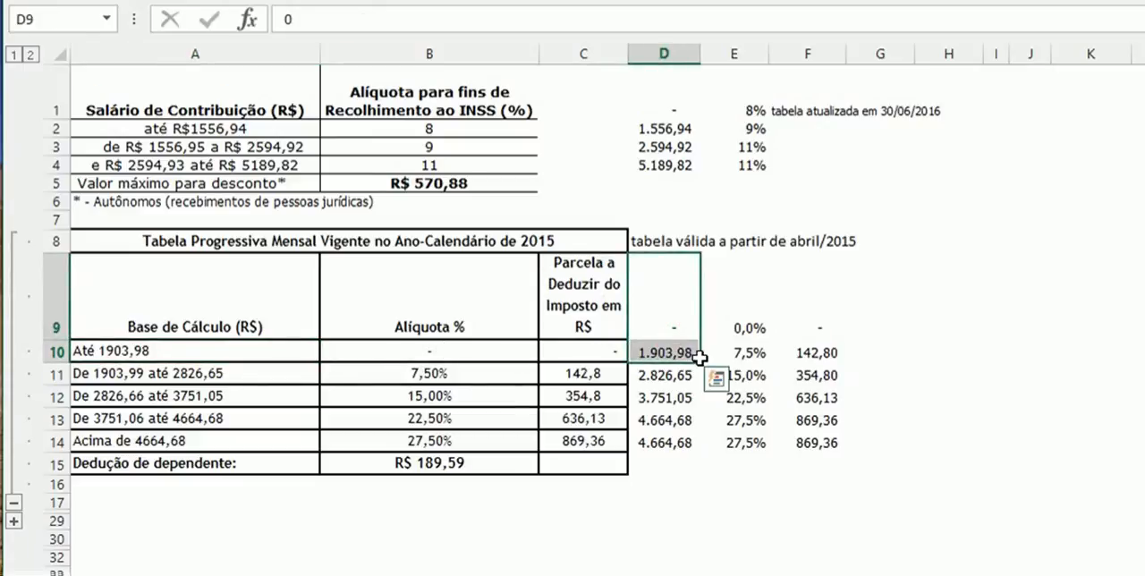
{"action": "left_click", "coordinate": [736, 328]}
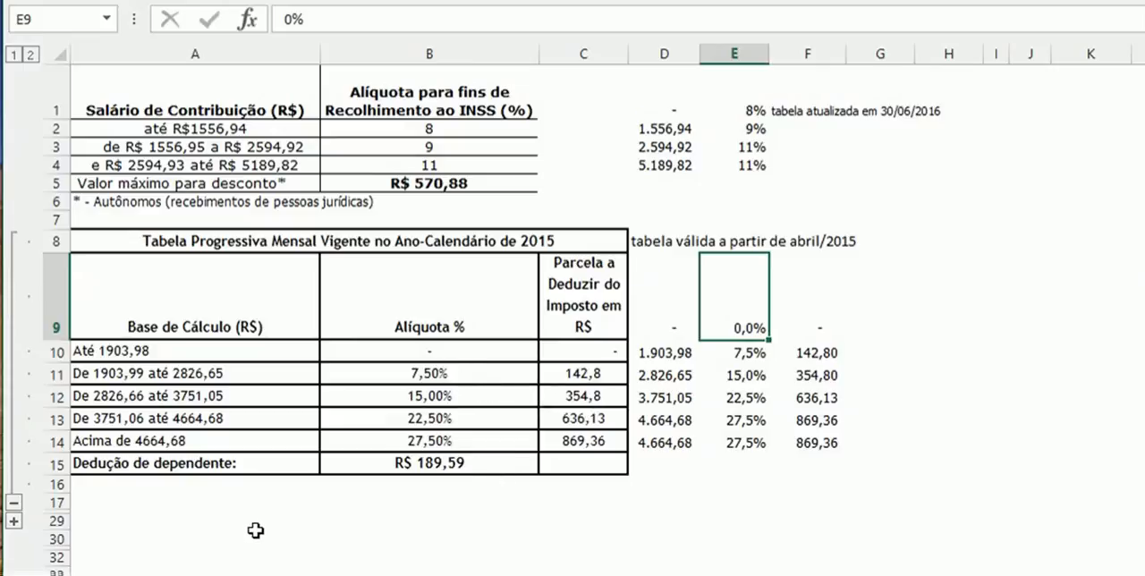
- Expand the collapsed rows above row 29 and inspect the gross service value in C20 and the INSS rate formula in D21
{"action": "left_click", "coordinate": [14, 521]}
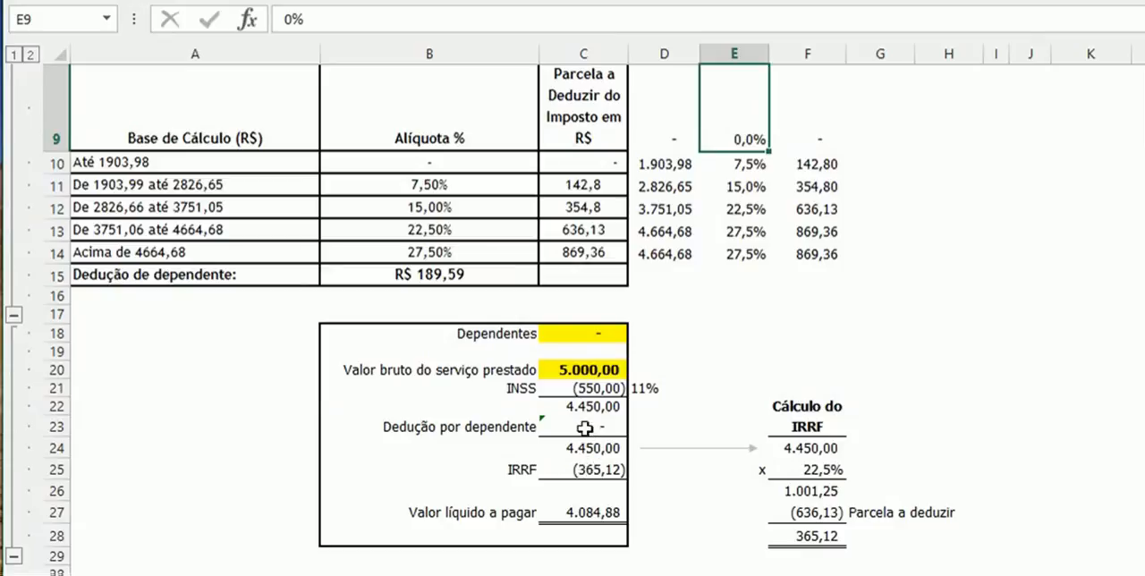
{"action": "left_click", "coordinate": [609, 370]}
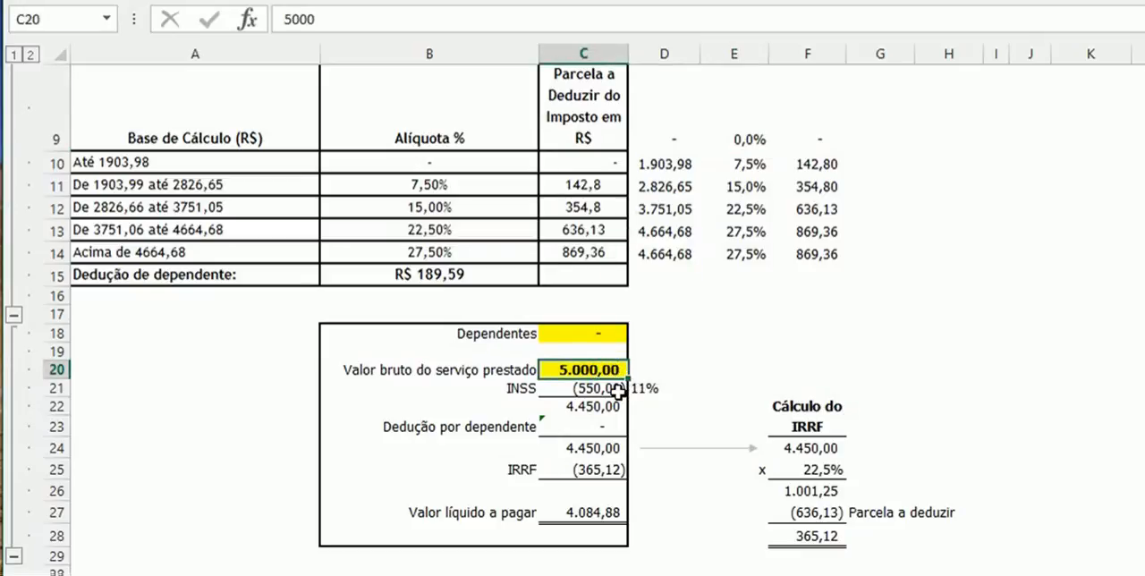
{"action": "left_click", "coordinate": [655, 386]}
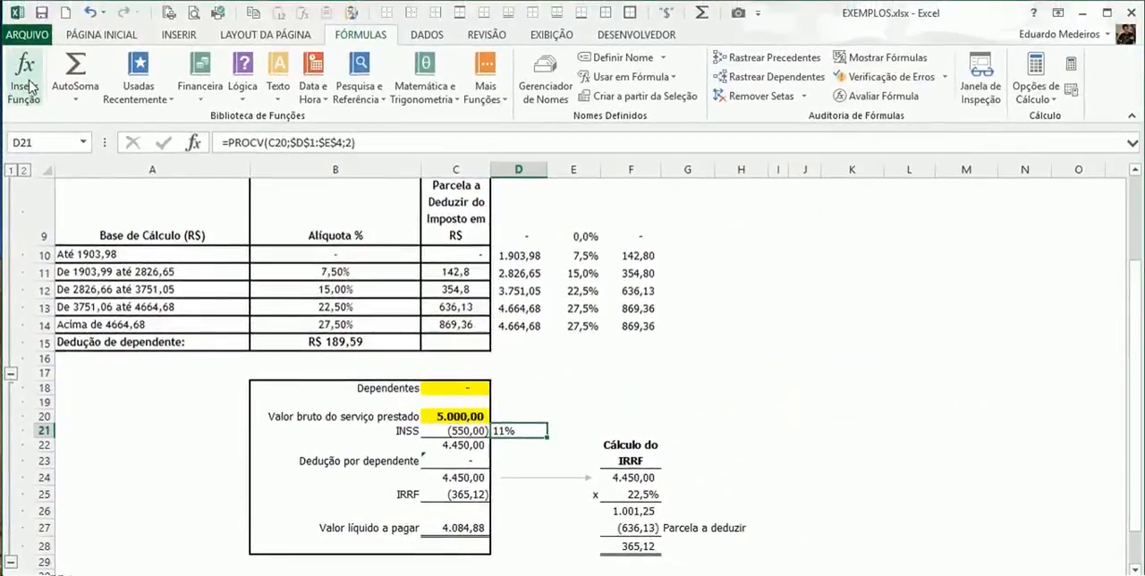
- Open the function arguments of the PROCV formula in D21 and examine its table range against the INSS lookup table
{"action": "left_click", "coordinate": [30, 85]}
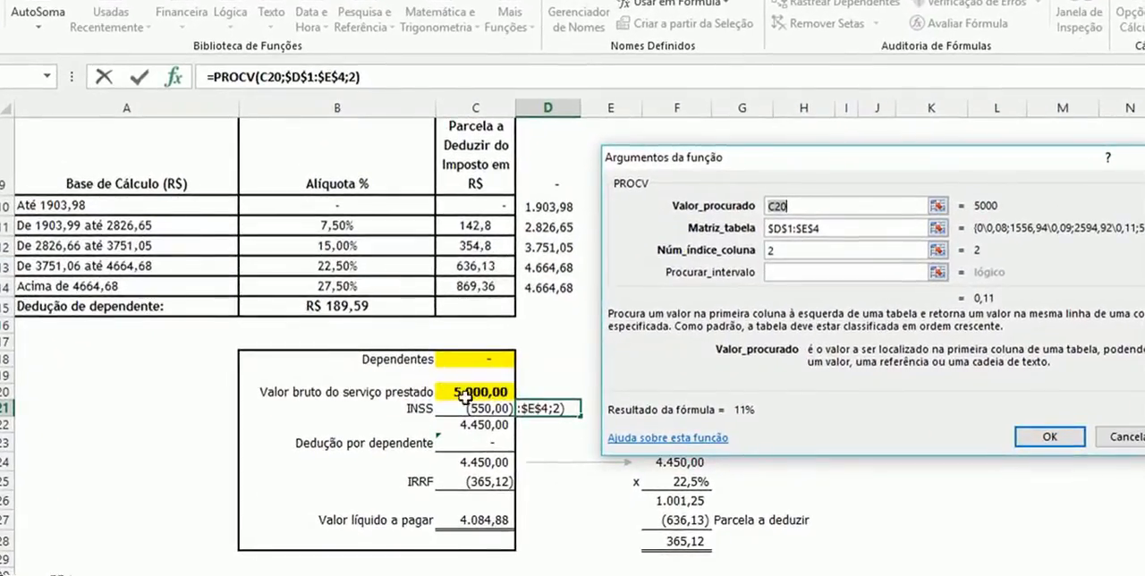
{"action": "left_click", "coordinate": [840, 227]}
{"action": "left_click_drag", "start_coordinate": [756, 154], "coordinate": [867, 162]}
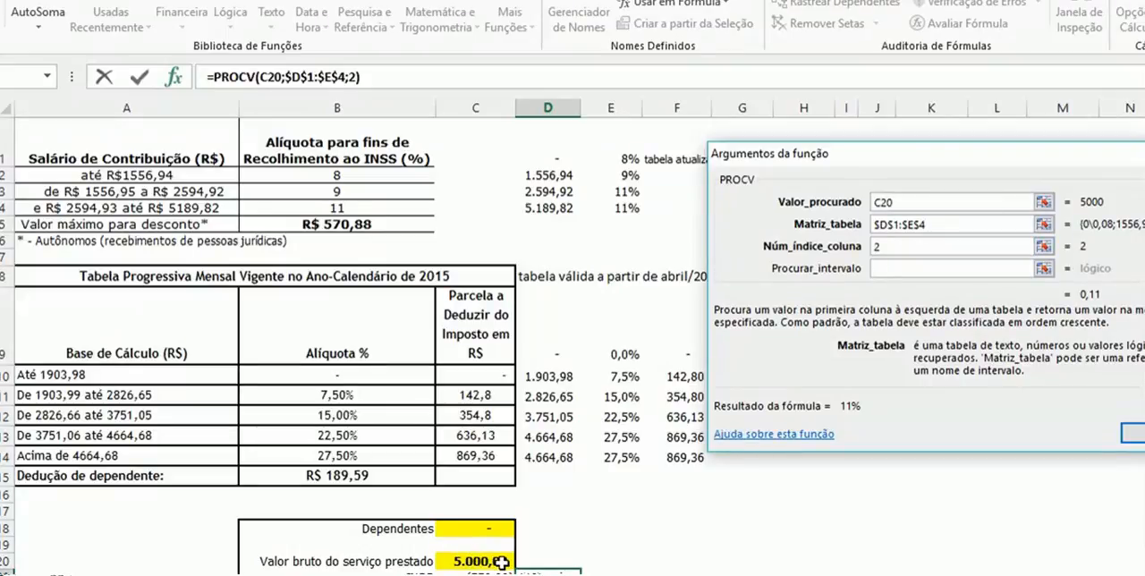
{"action": "type", "text": "+D3"}
{"action": "left_click", "coordinate": [558, 194]}
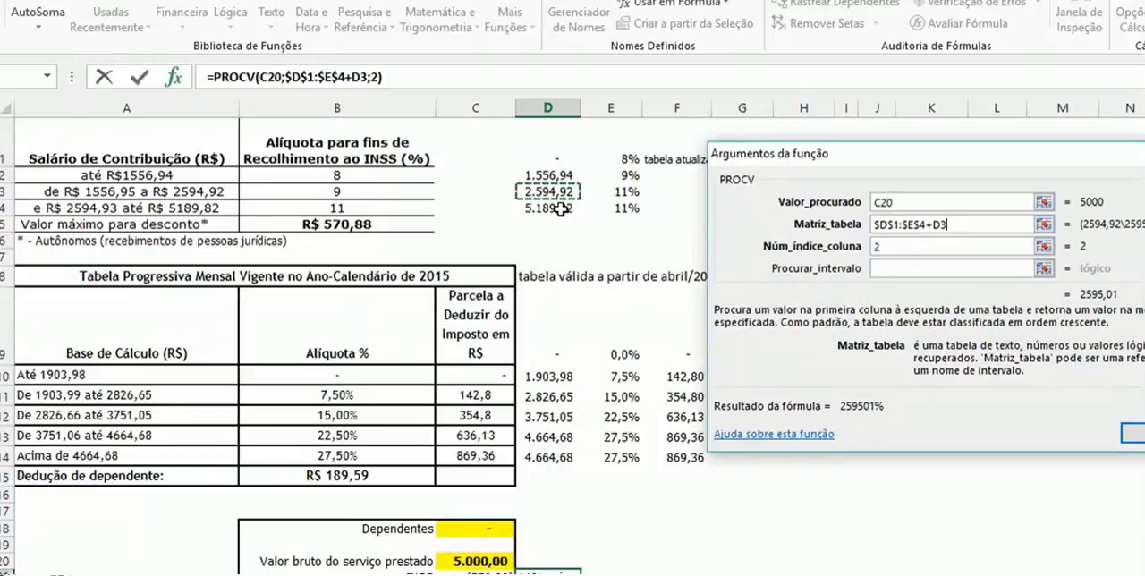
{"action": "left_click", "coordinate": [566, 211]}
{"action": "key", "text": "BackSpace"}
{"action": "key", "text": "BackSpace"}
{"action": "key", "text": "BackSpace"}
{"action": "key", "text": "BackSpace"}
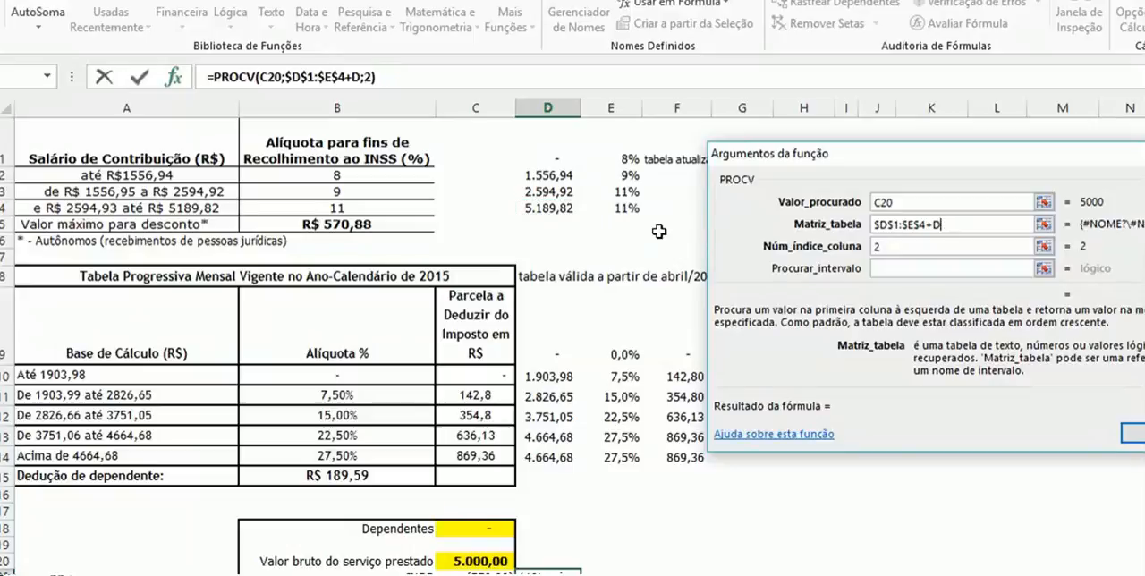
{"action": "type", "text": "4"}
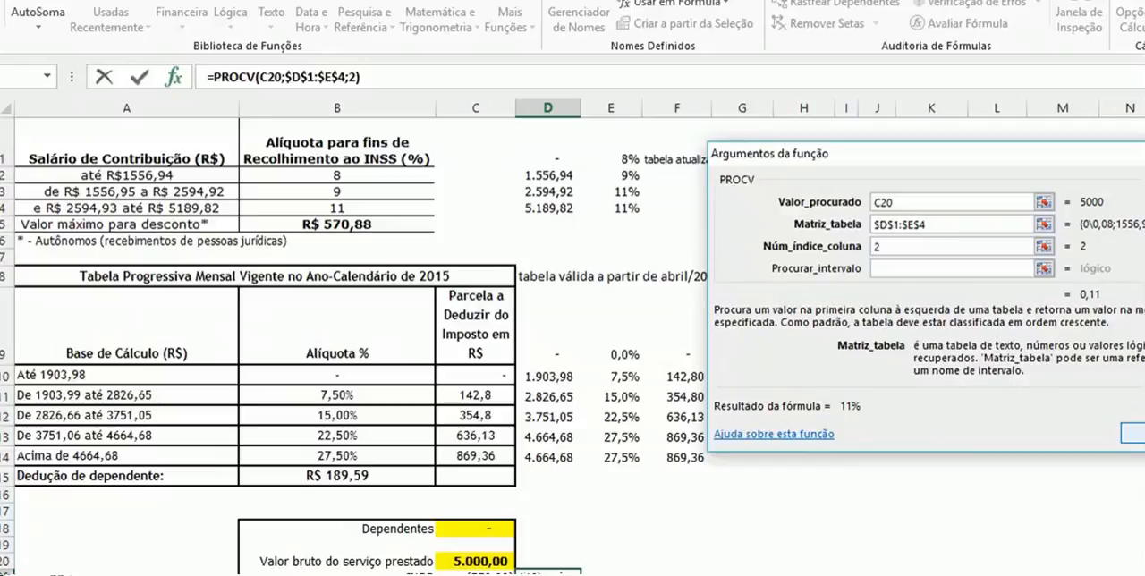
- Accept the PROCV arguments and set the gross service value in C20 to 2500
{"action": "key", "text": "Return"}
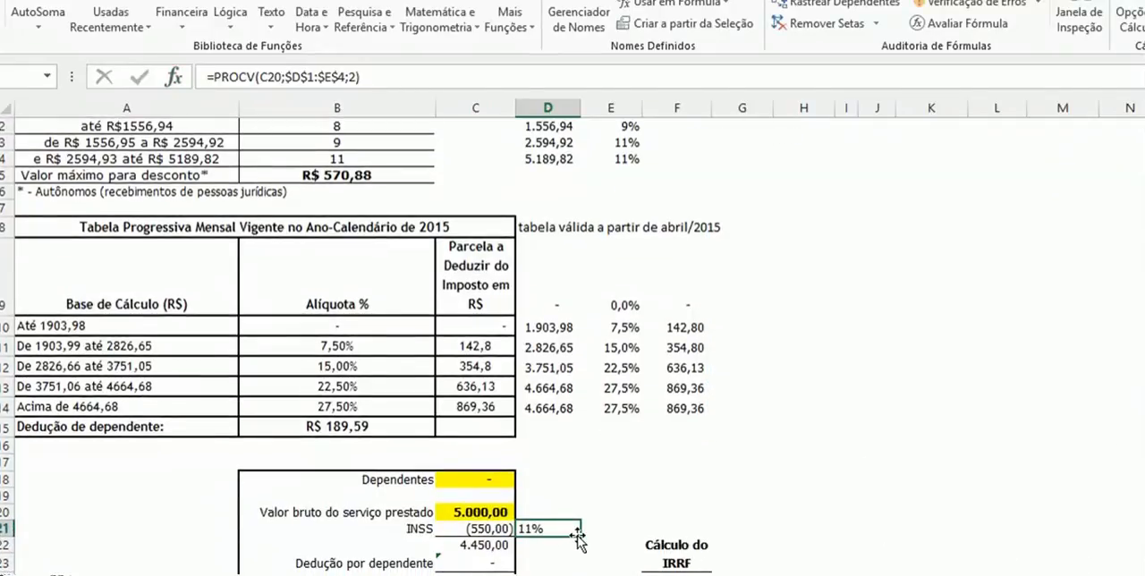
{"action": "left_click", "coordinate": [493, 509]}
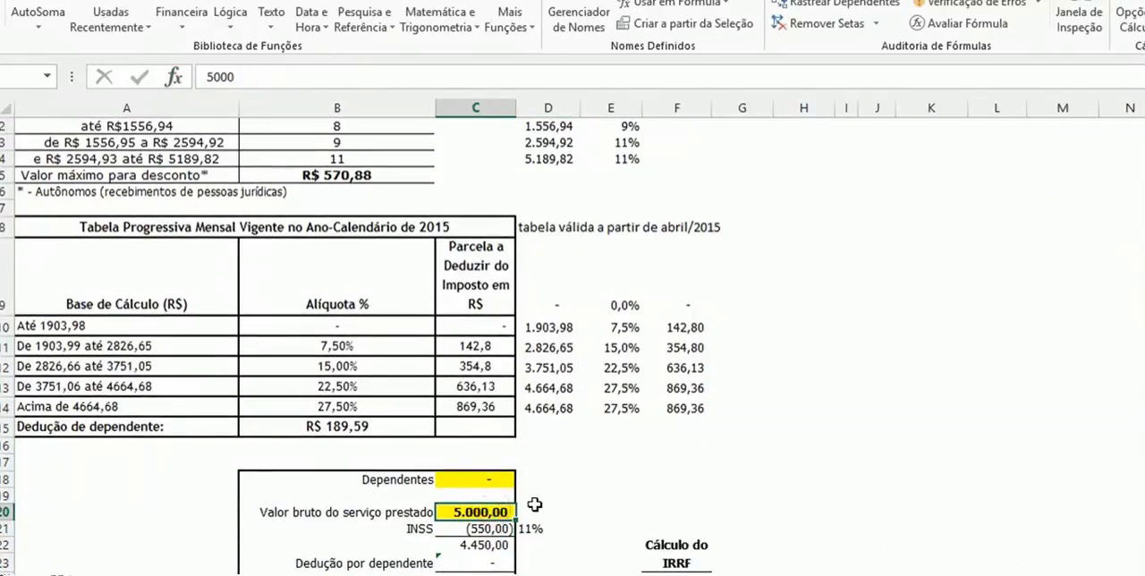
{"action": "type", "text": "25"}
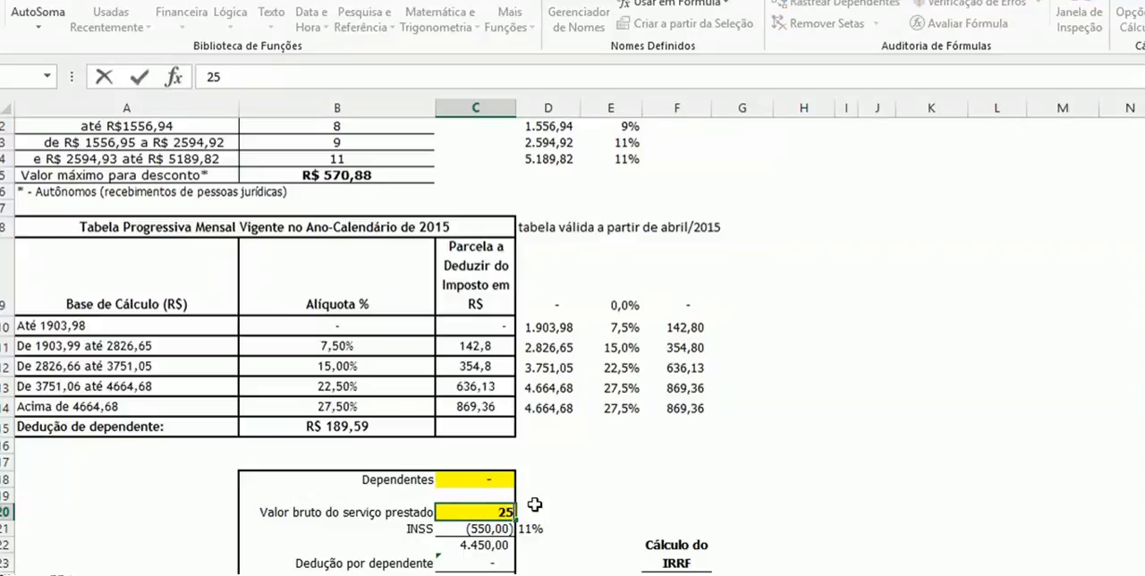
{"action": "type", "text": "00"}
{"action": "key", "text": "Return"}
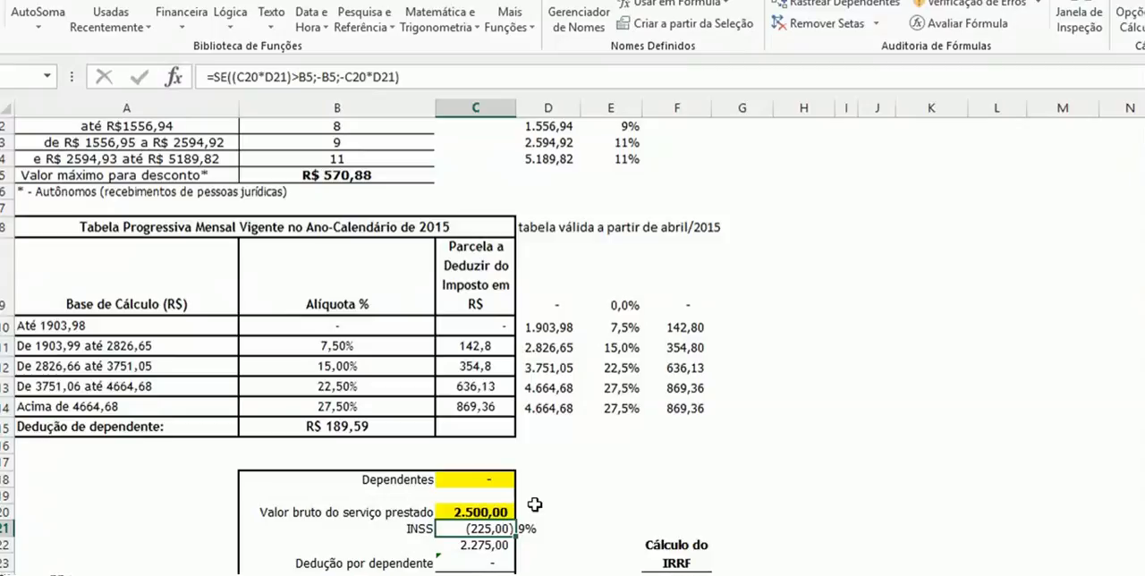
- Check the INSS rate lookup in D21 against the salary limits in D2:D3 and the rate in E2
{"action": "left_click", "coordinate": [527, 523]}
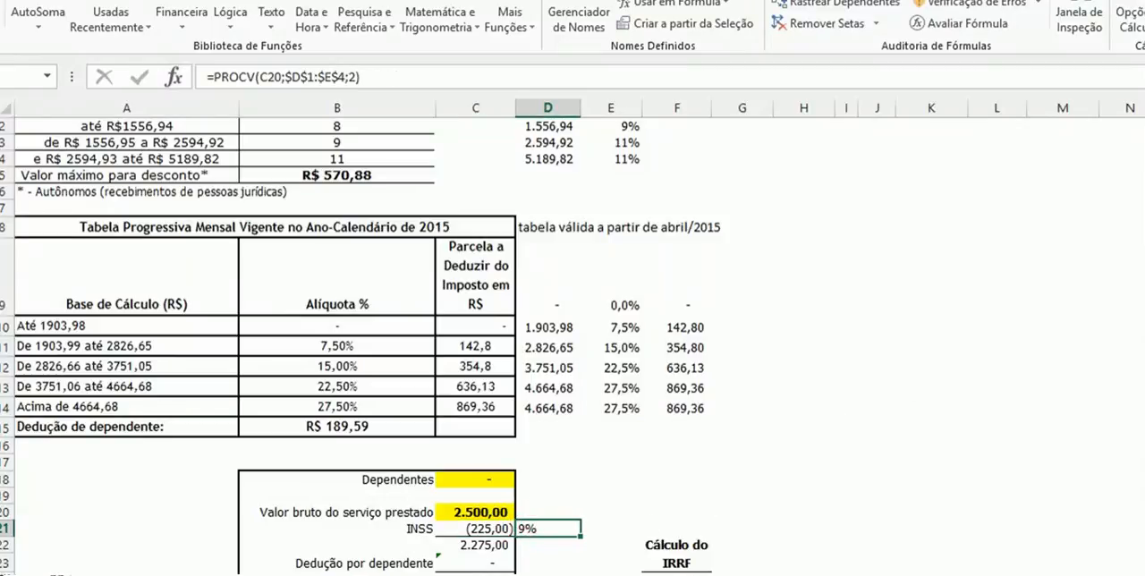
{"action": "scroll", "coordinate": [715, 213], "scroll_direction": "up", "scroll_amount": 1}
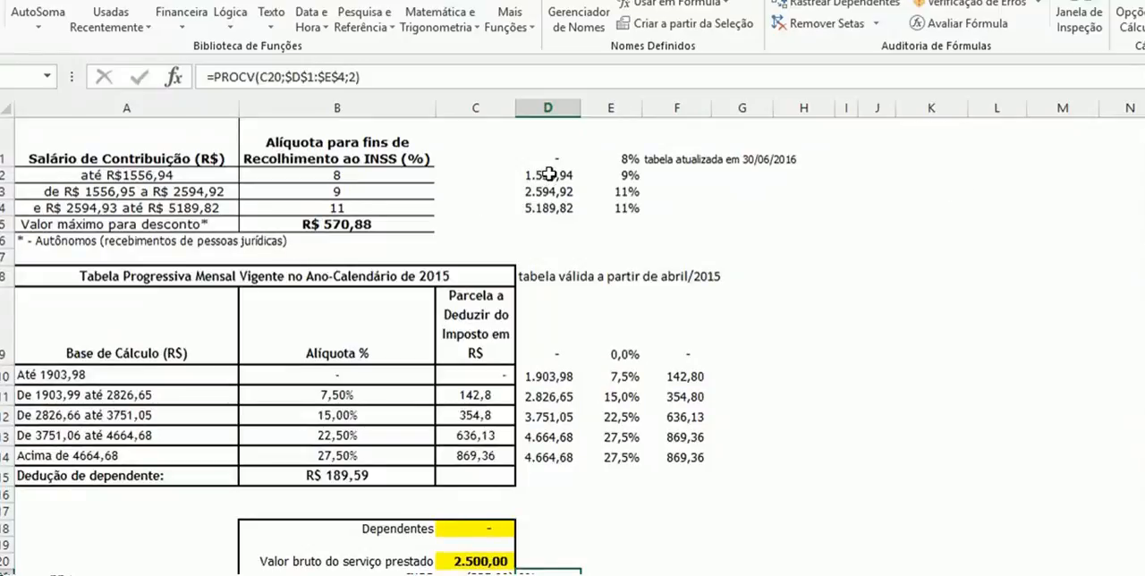
{"action": "left_click", "coordinate": [549, 175]}
{"action": "left_click", "coordinate": [546, 191]}
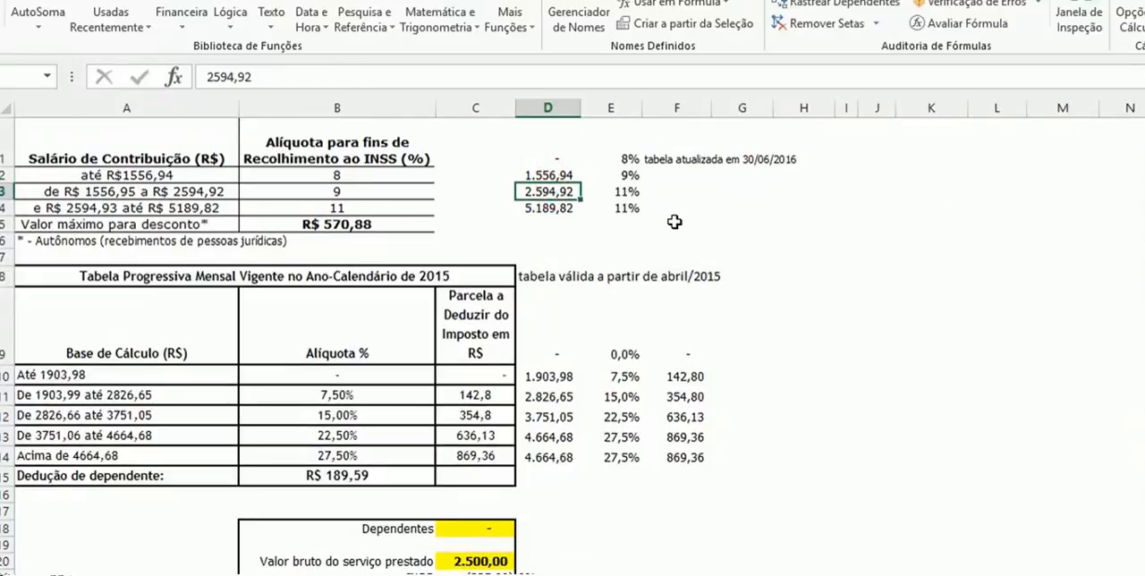
{"action": "left_click", "coordinate": [632, 175]}
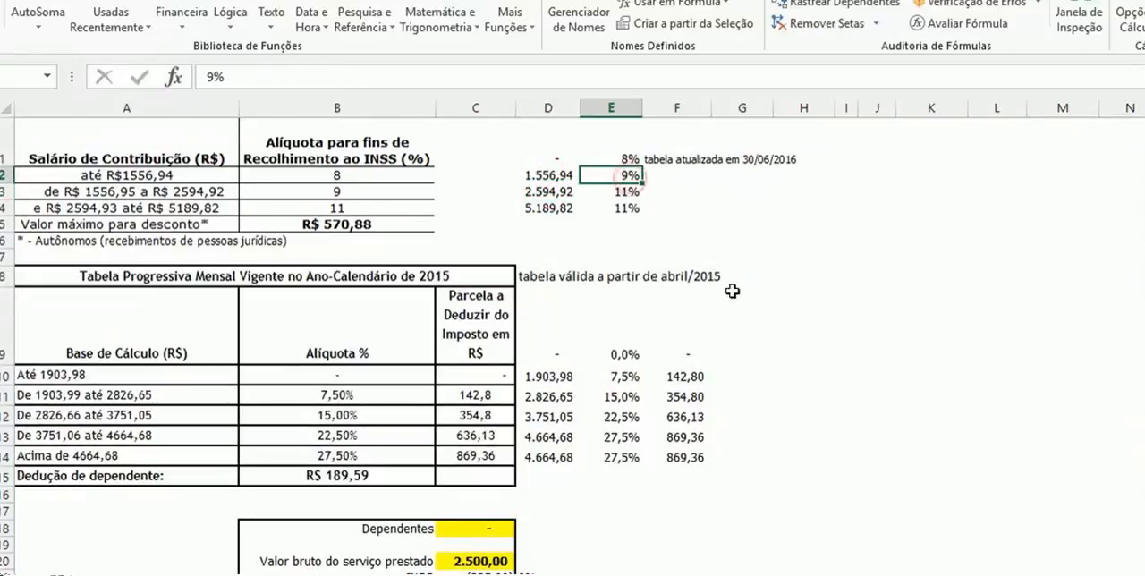
- Inspect the INSS deduction formula in C21 and set the gross service value in C20 to 10000
{"action": "scroll", "coordinate": [426, 495], "scroll_direction": "down", "scroll_amount": 1}
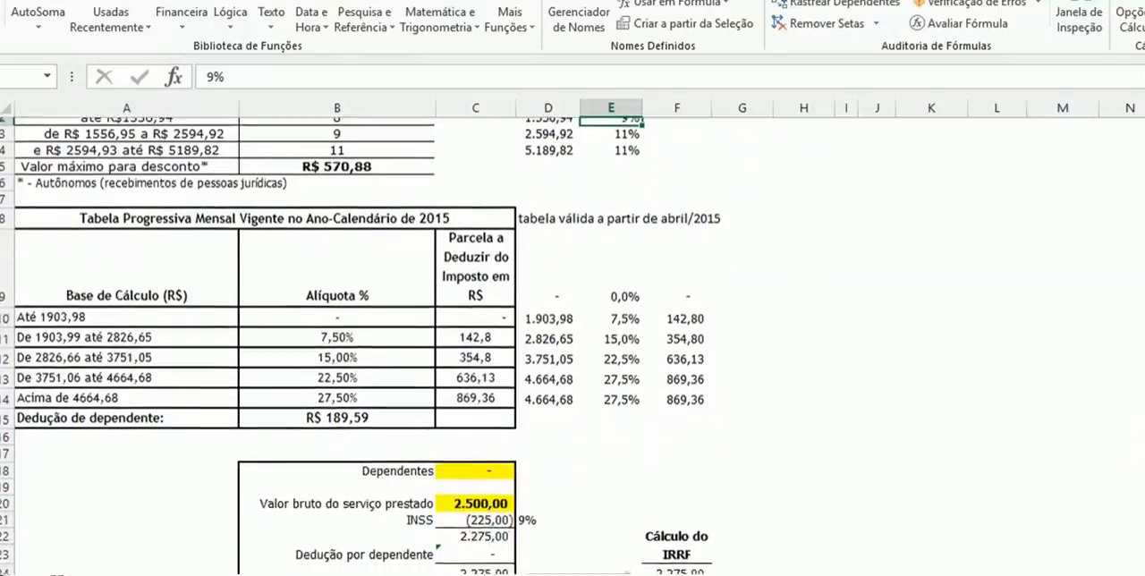
{"action": "left_click", "coordinate": [475, 512]}
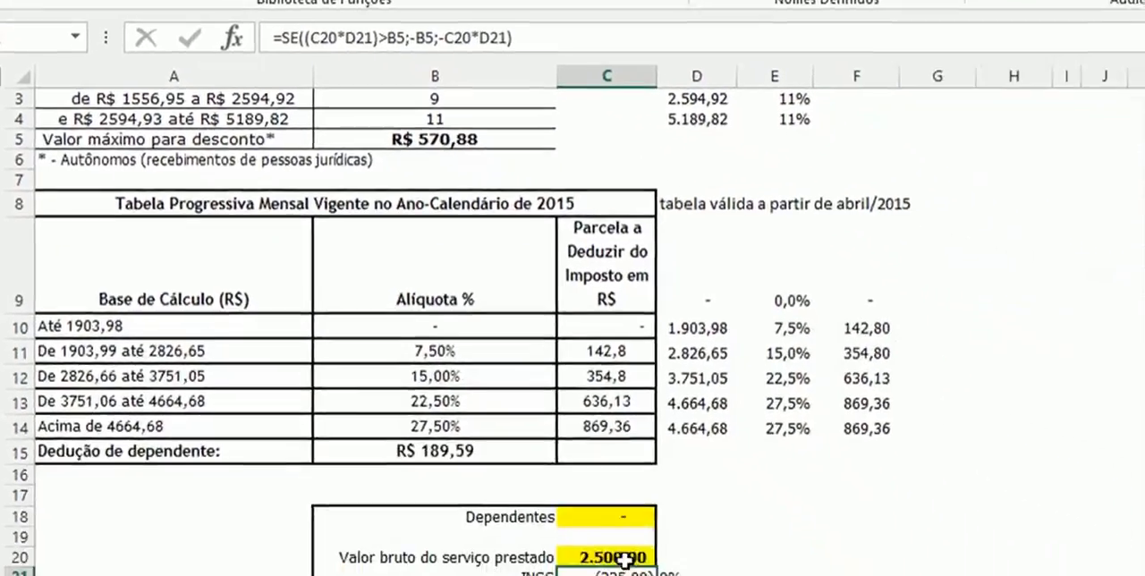
{"action": "left_click", "coordinate": [631, 566]}
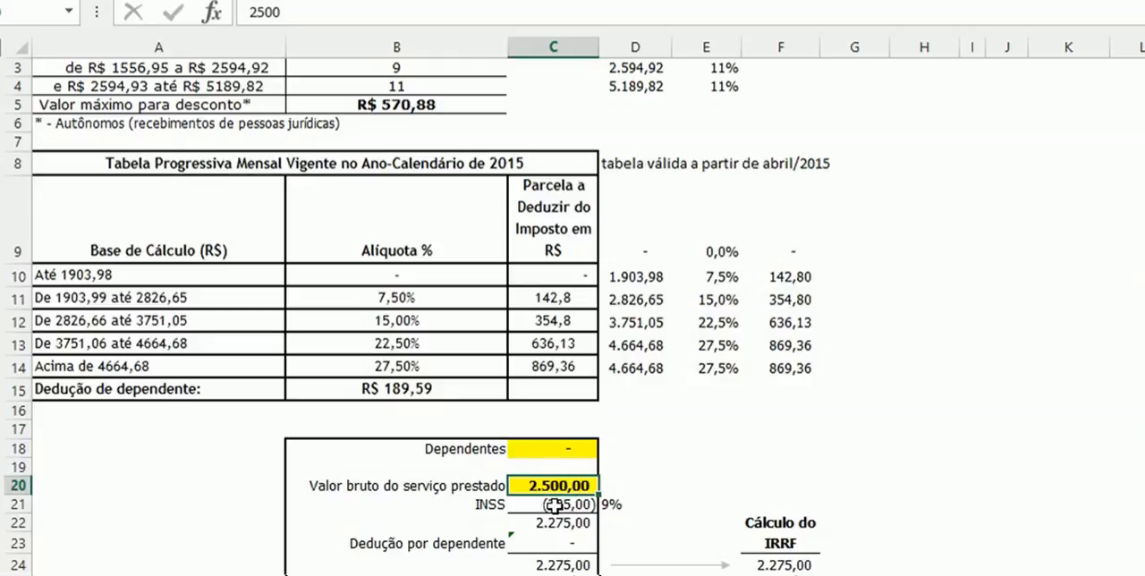
{"action": "type", "text": "10000"}
{"action": "key", "text": "Return"}
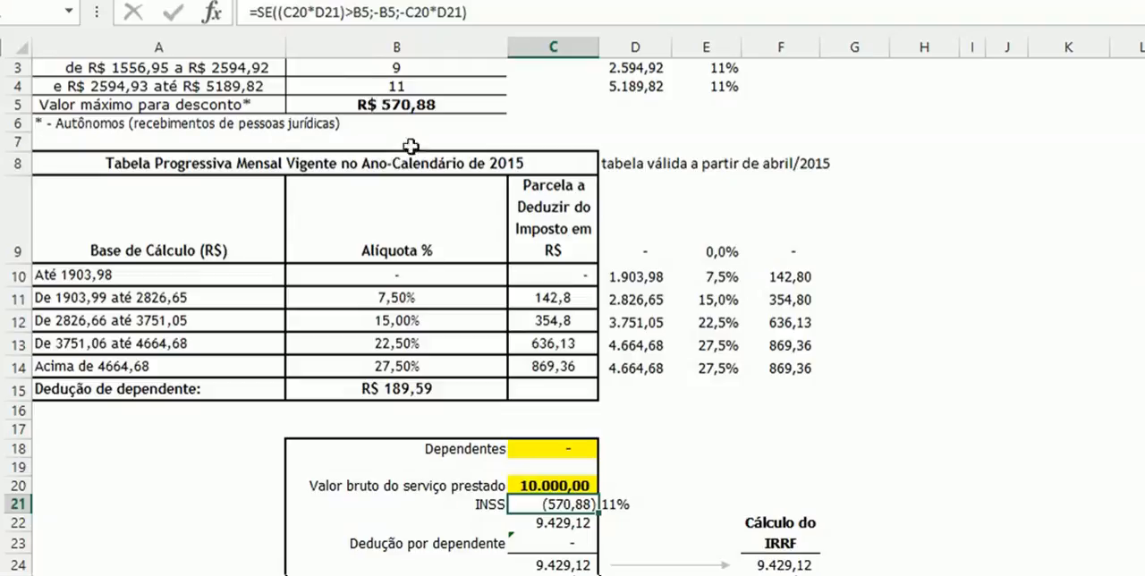
- Evaluate the C20*D21 part of the SE formula in C21, discard that edit, and examine the value-if-true argument
{"action": "left_click_drag", "start_coordinate": [346, 16], "coordinate": [279, 18]}
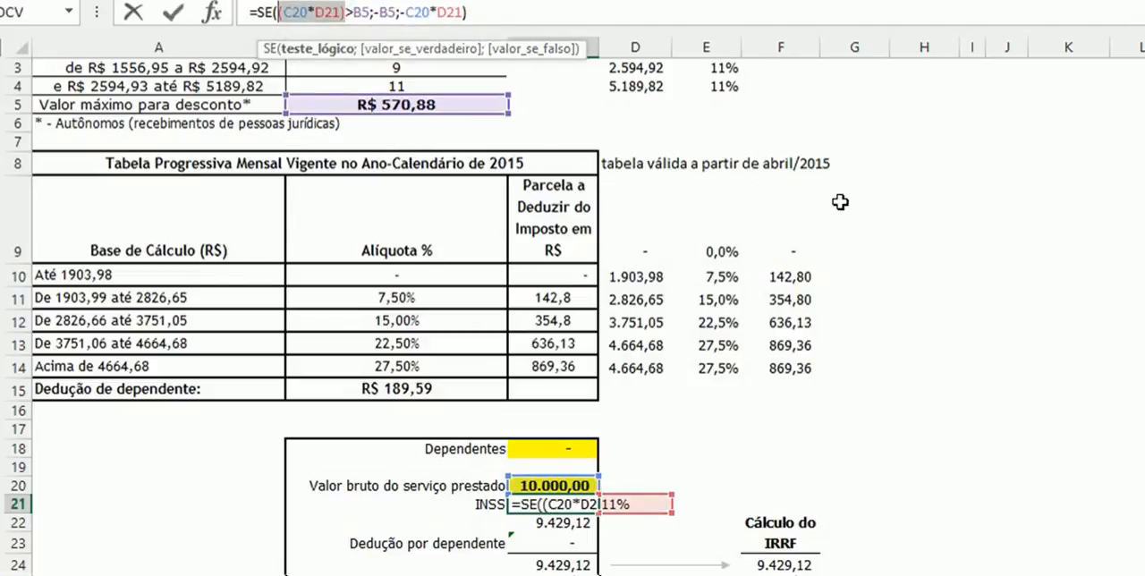
{"action": "type", "text": "1100"}
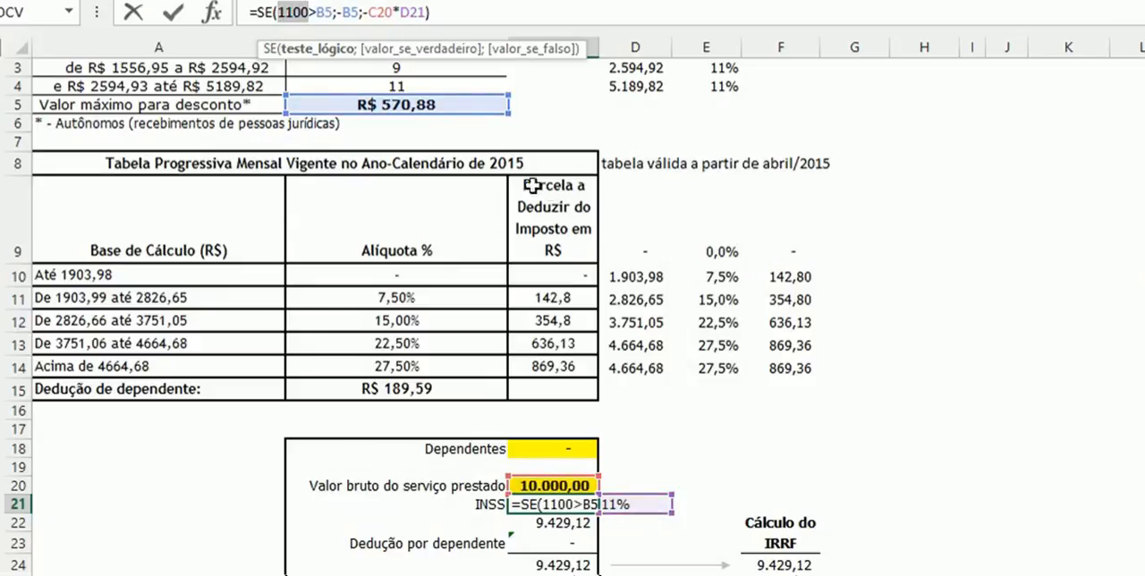
{"action": "key", "text": "Escape"}
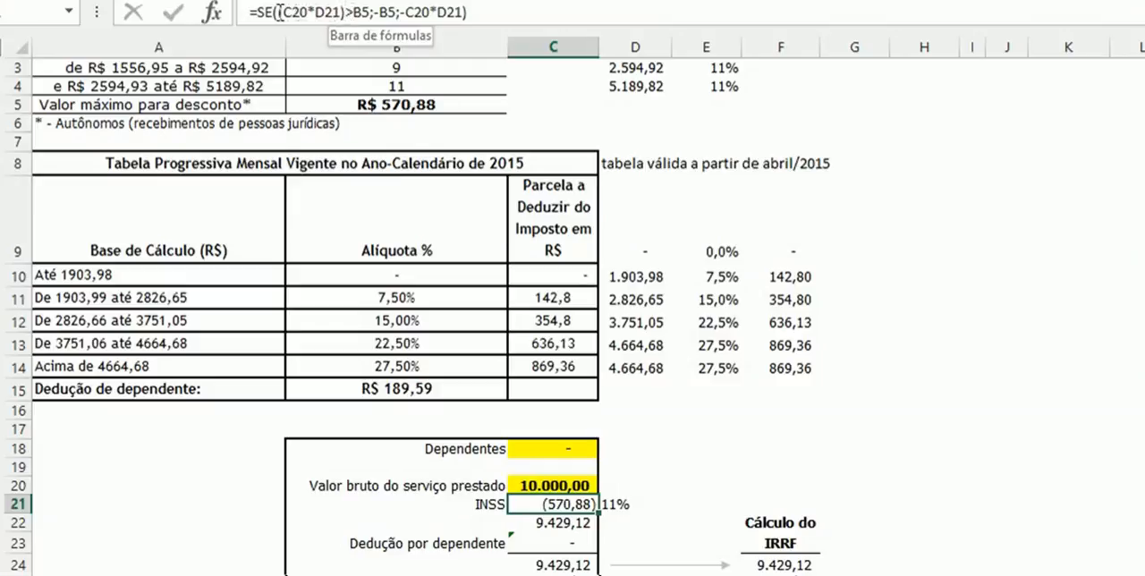
{"action": "left_click", "coordinate": [389, 10]}
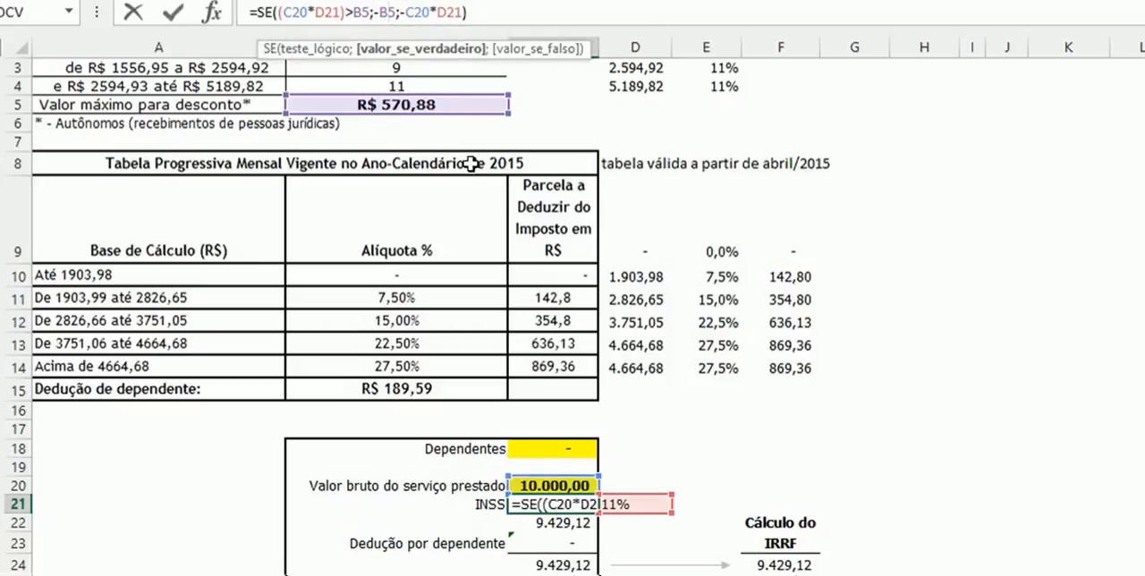
{"action": "key", "text": "ctrl+Return"}
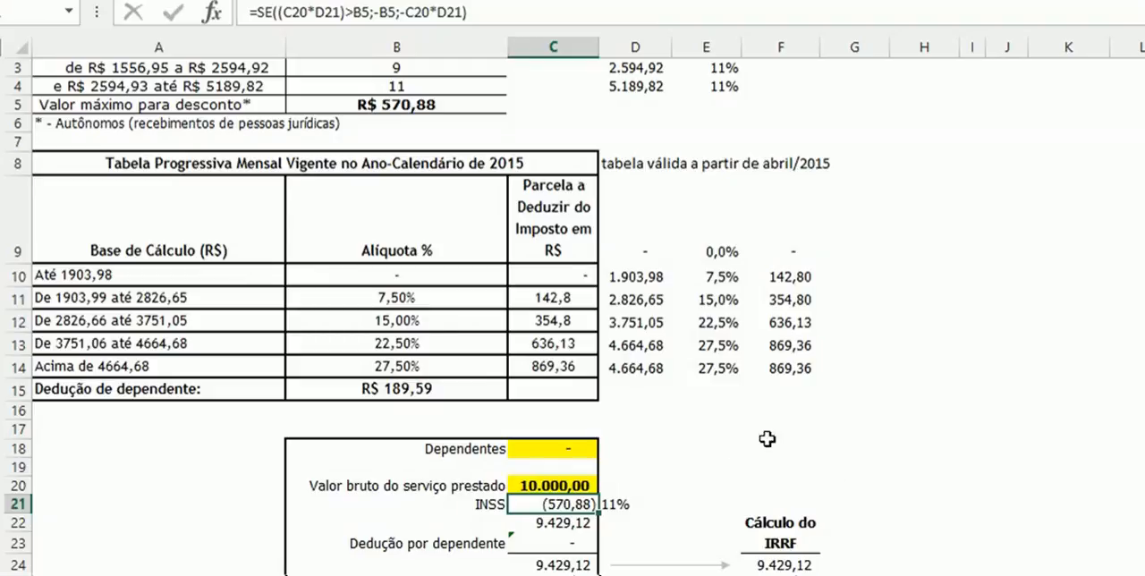
- Trace the IRRF base from C22 to F24 and examine the arguments and table range of the PROCV rate formula in F25
{"action": "left_click", "coordinate": [568, 522]}
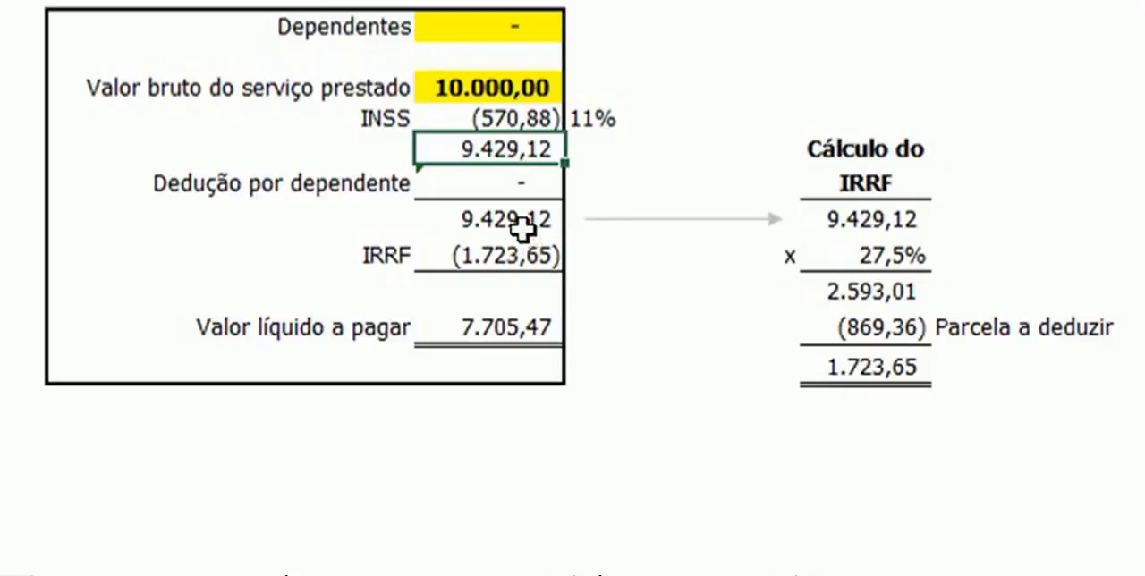
{"action": "left_click", "coordinate": [887, 218]}
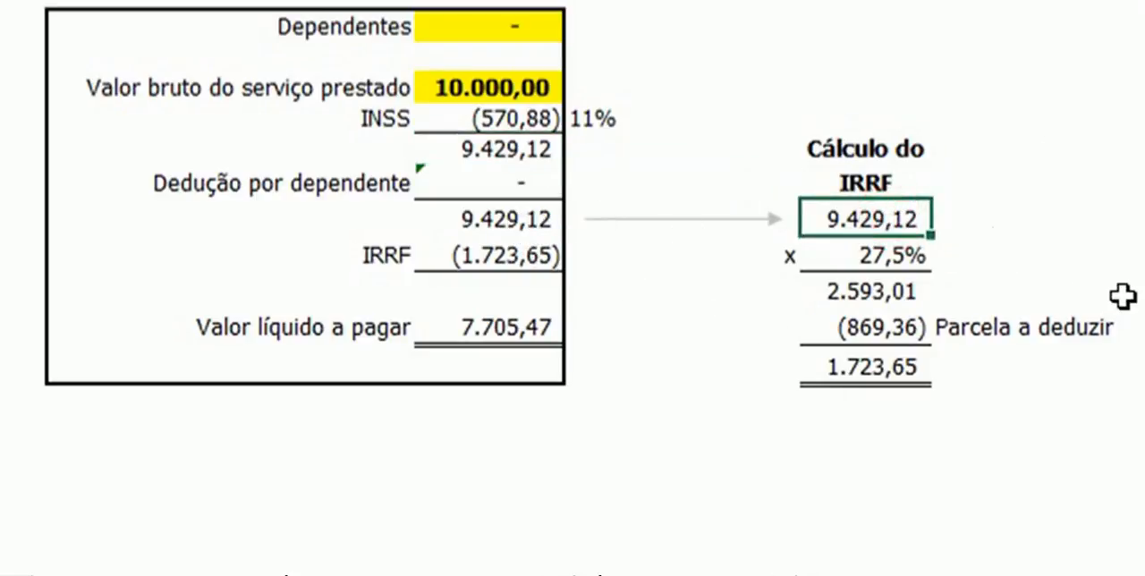
{"action": "left_click", "coordinate": [902, 256]}
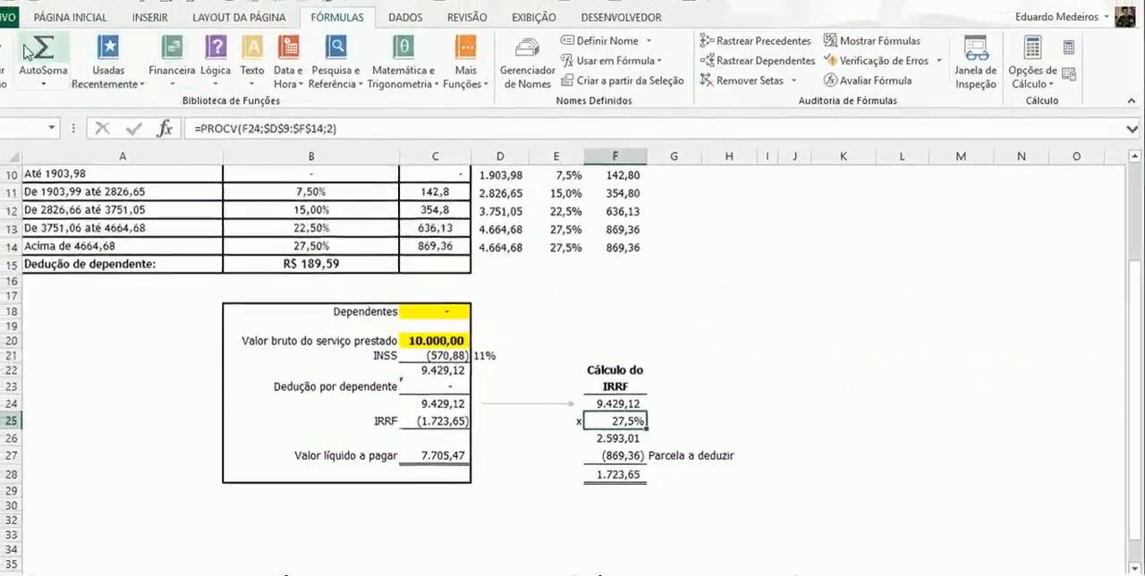
{"action": "left_click", "coordinate": [6, 55]}
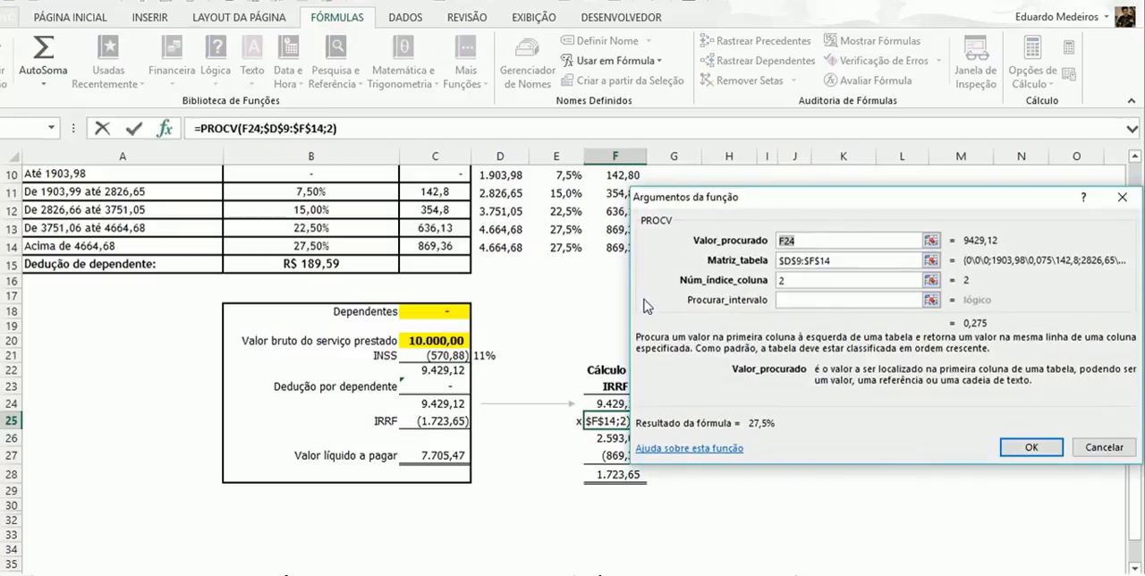
{"action": "left_click", "coordinate": [845, 260]}
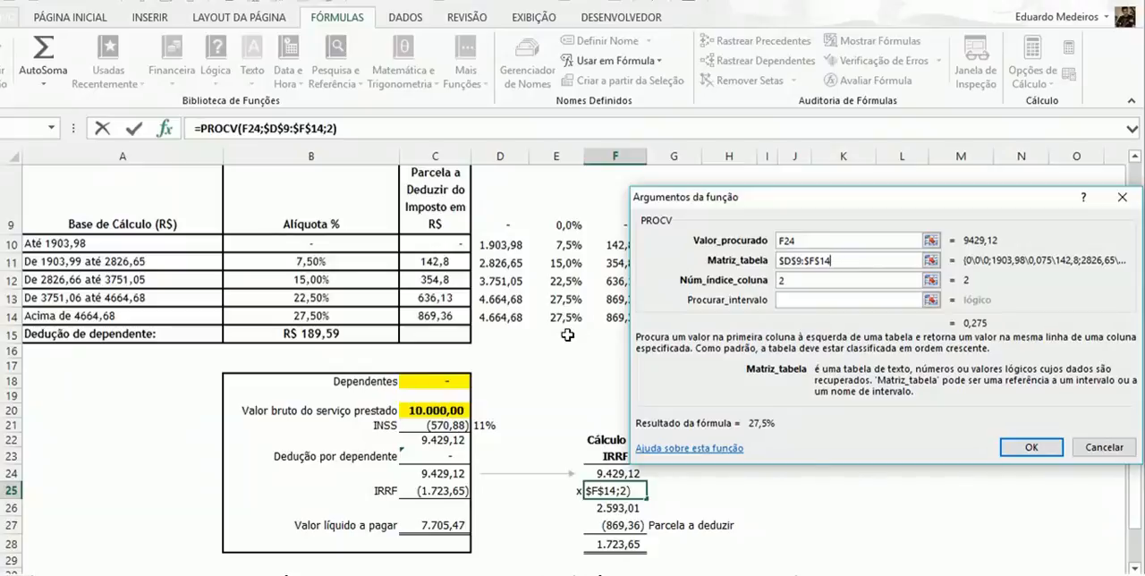
{"action": "key", "text": "Return"}
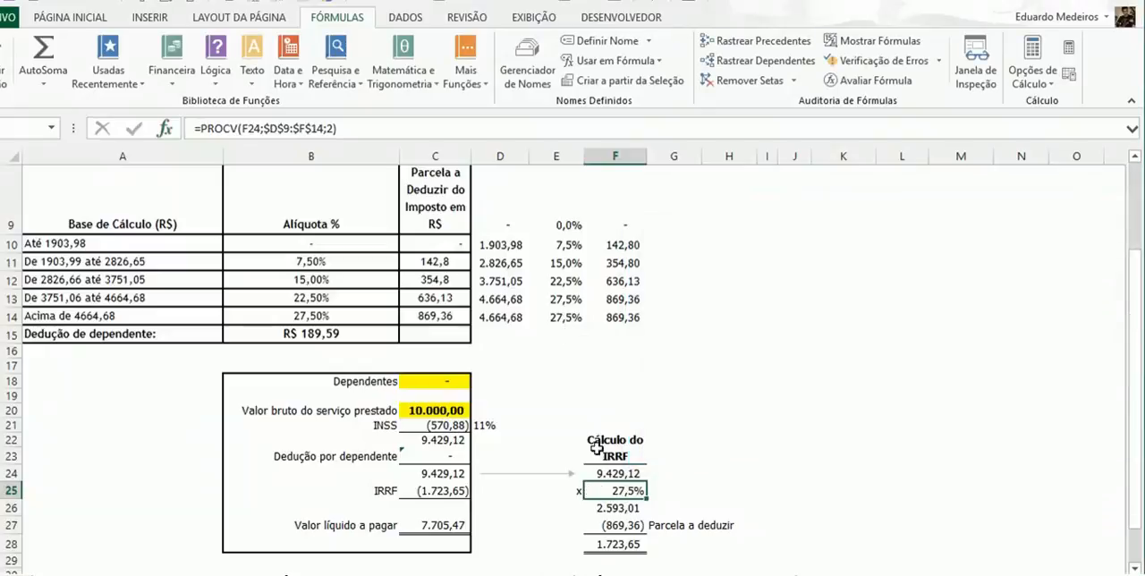
{"action": "double_click", "coordinate": [626, 499]}
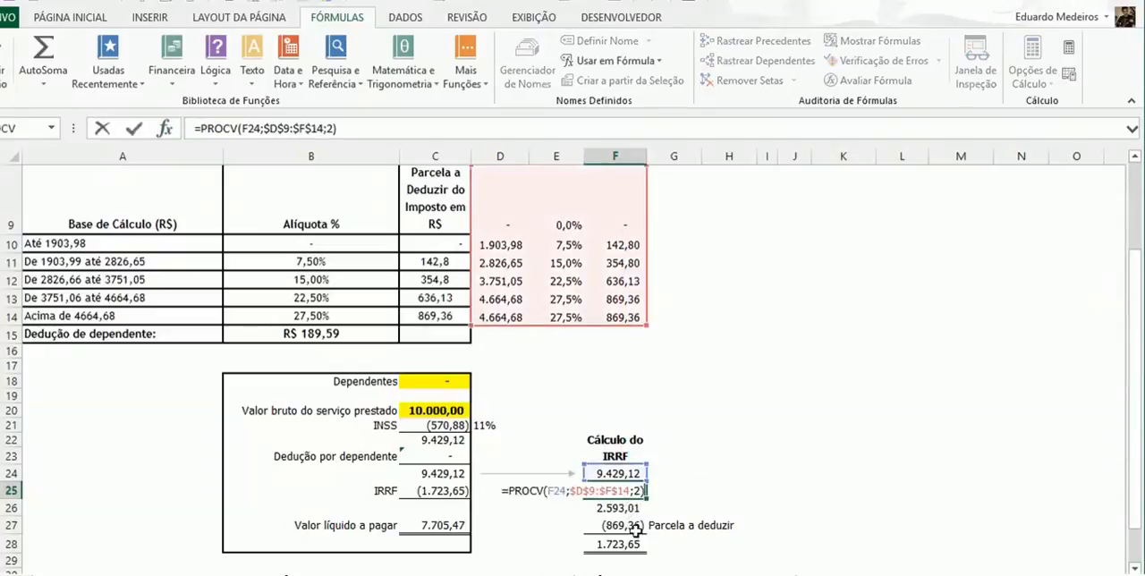
{"action": "key", "text": "Escape"}
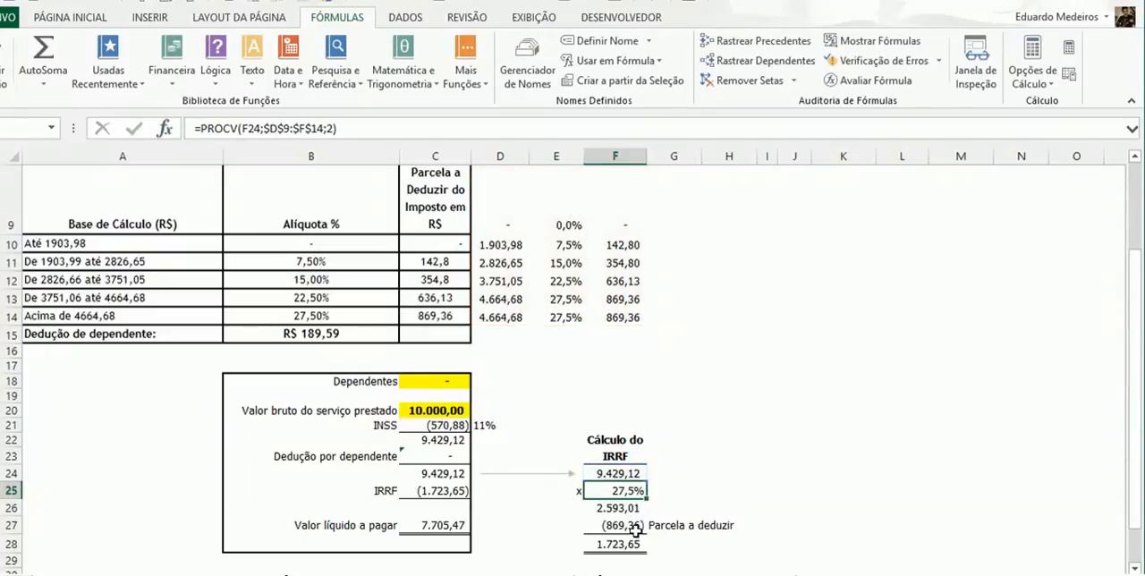
- Set the gross service value in C20 to 2500
{"action": "left_click", "coordinate": [445, 408]}
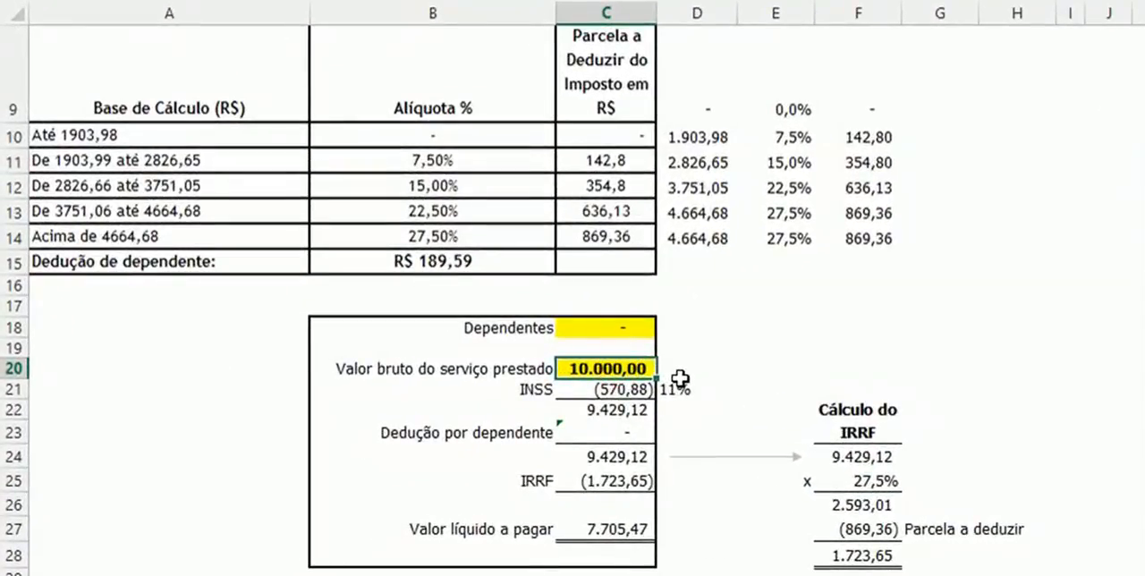
{"action": "type", "text": "2500"}
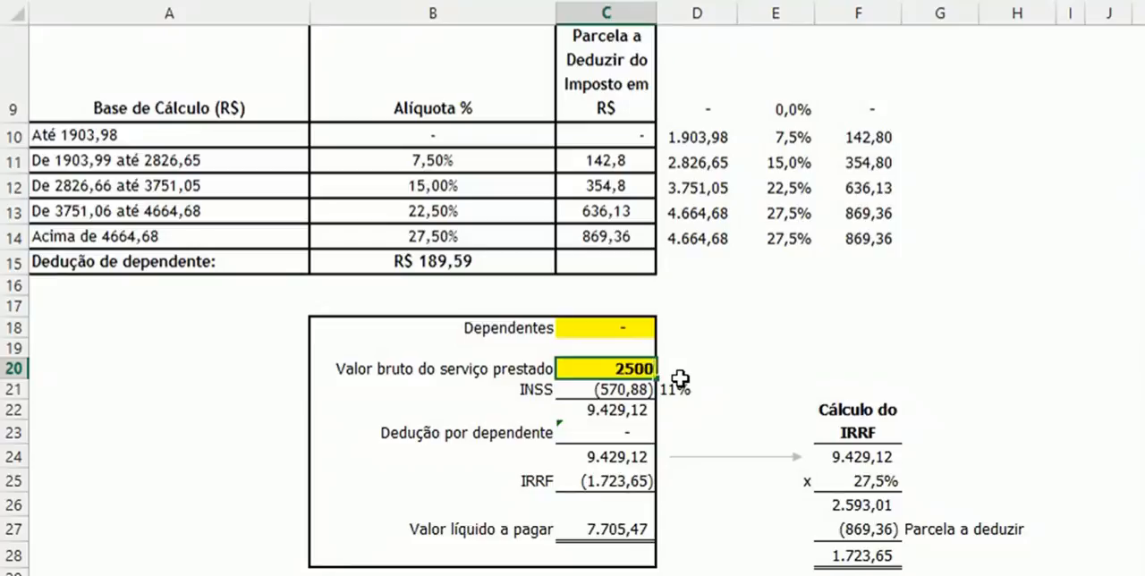
{"action": "key", "text": "Return"}
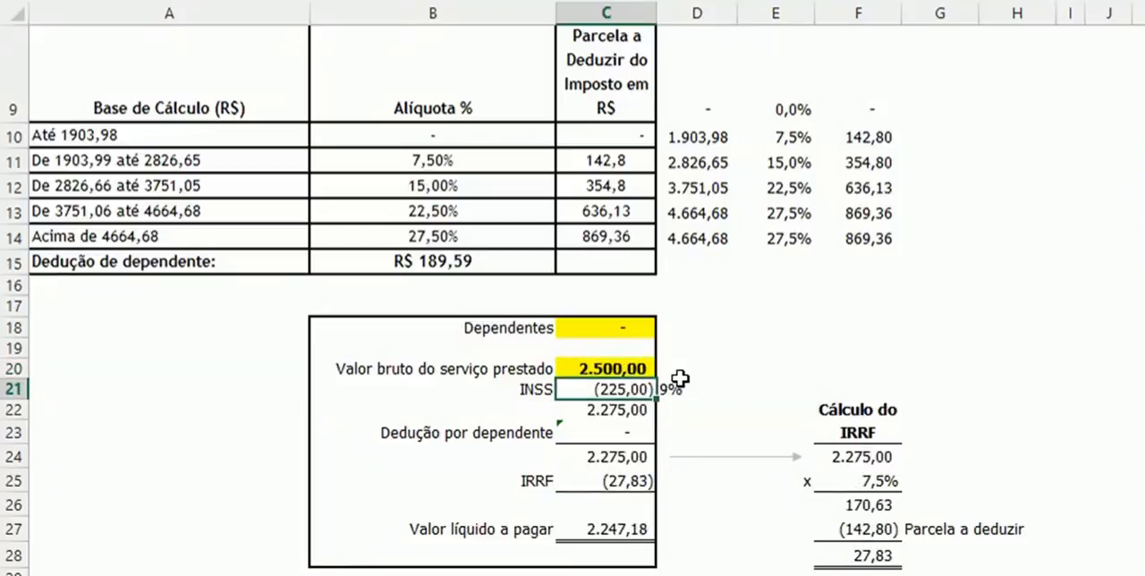
- Check the IRRF base in F24 against the bracket limits in D10:D11 and the rate in E10
{"action": "left_click", "coordinate": [871, 458]}
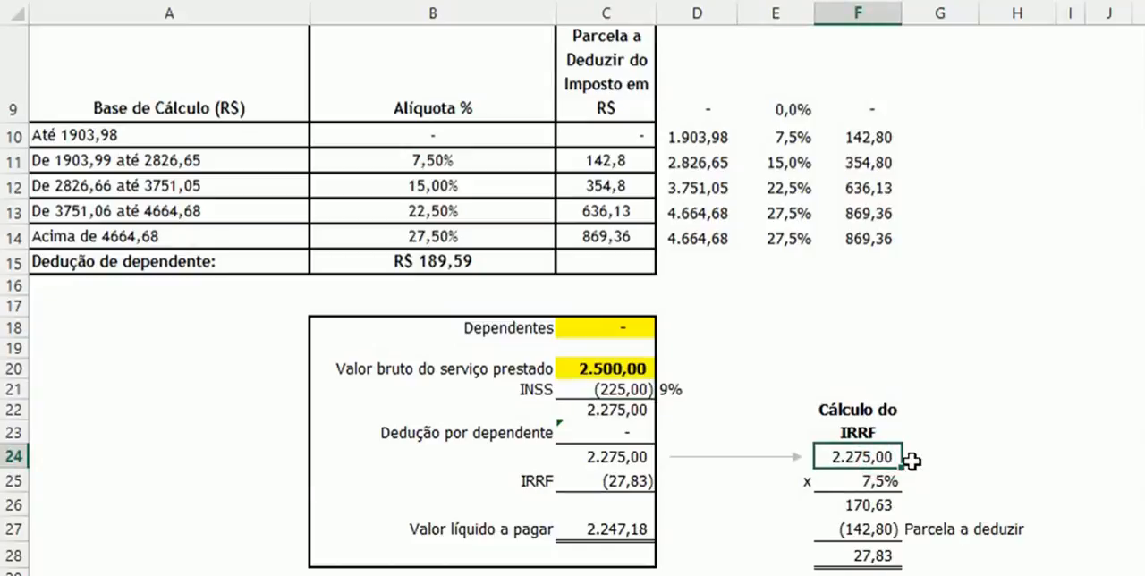
{"action": "left_click", "coordinate": [716, 137]}
{"action": "left_click", "coordinate": [720, 161]}
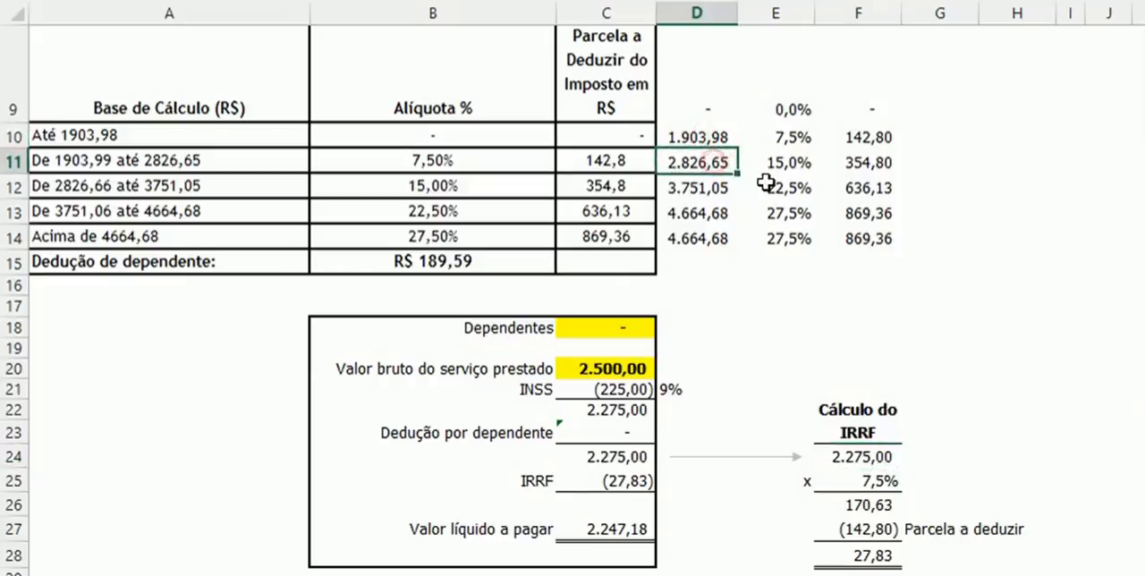
{"action": "left_click", "coordinate": [792, 134]}
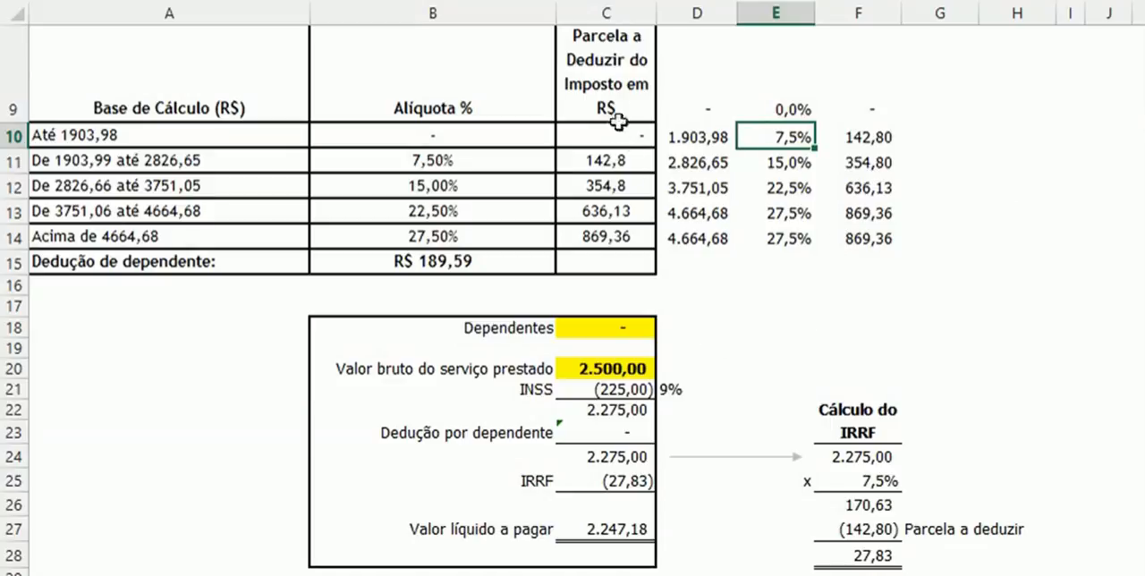
- Open the function arguments of the PROCV formula in F27 and examine its lookup value, table range and column index
{"action": "left_click", "coordinate": [874, 529]}
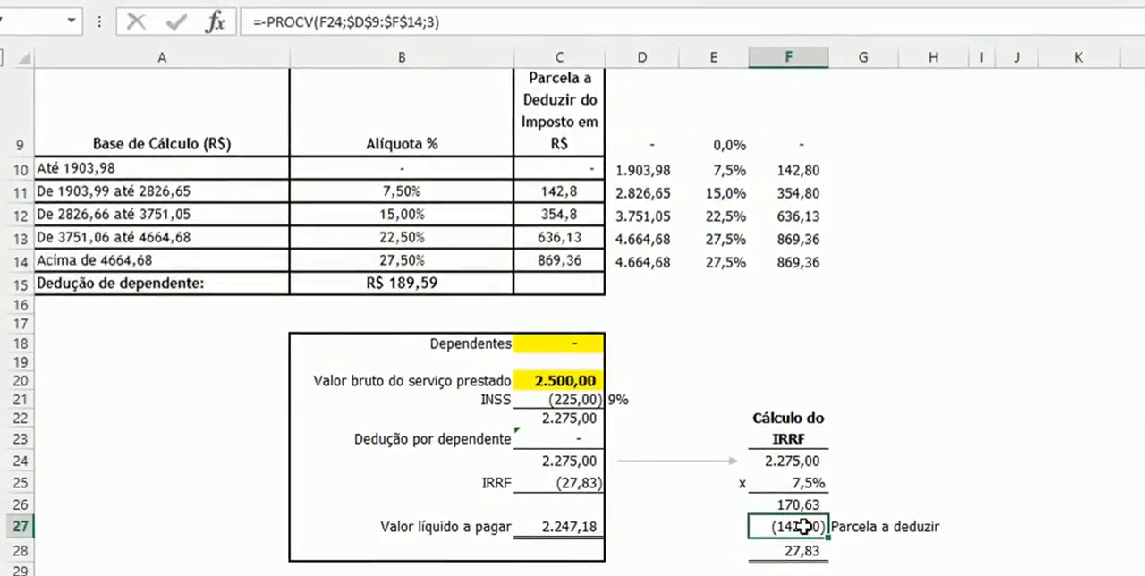
{"action": "double_click", "coordinate": [804, 526]}
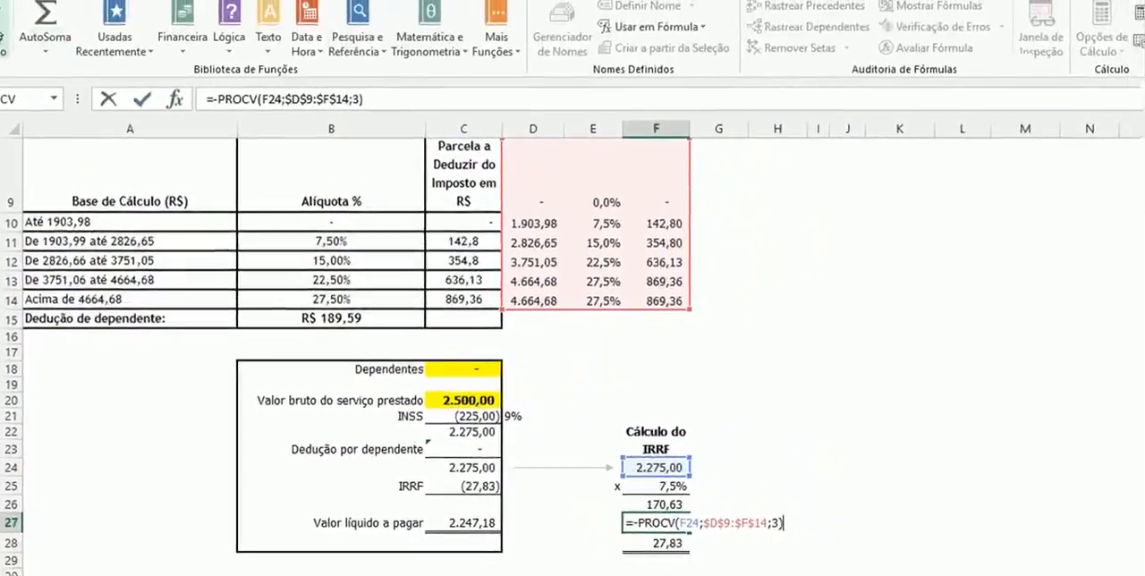
{"action": "left_click", "coordinate": [1, 33]}
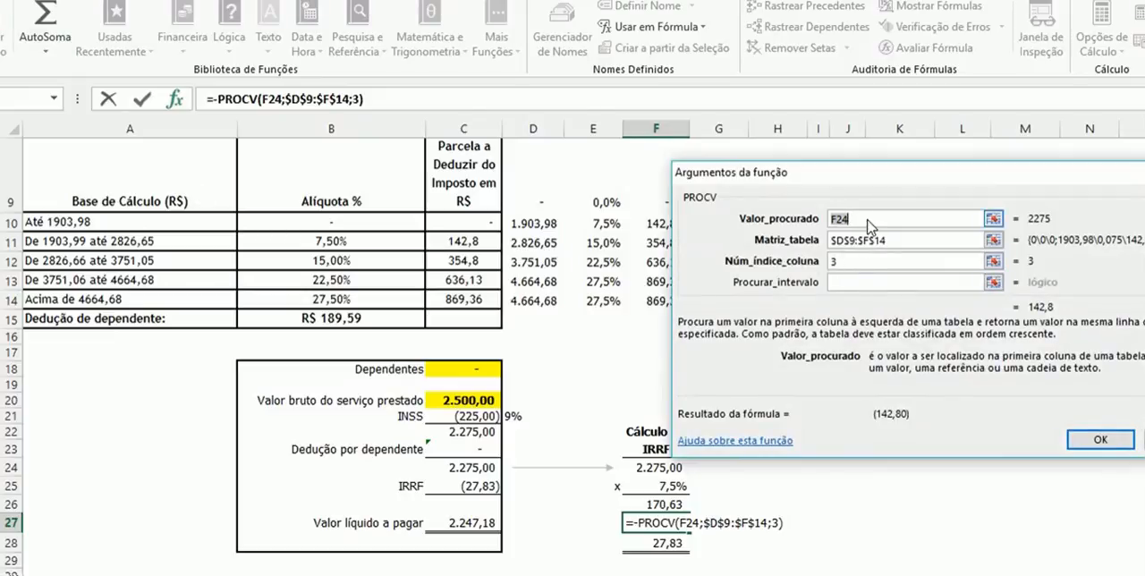
{"action": "left_click_drag", "start_coordinate": [848, 184], "coordinate": [883, 191]}
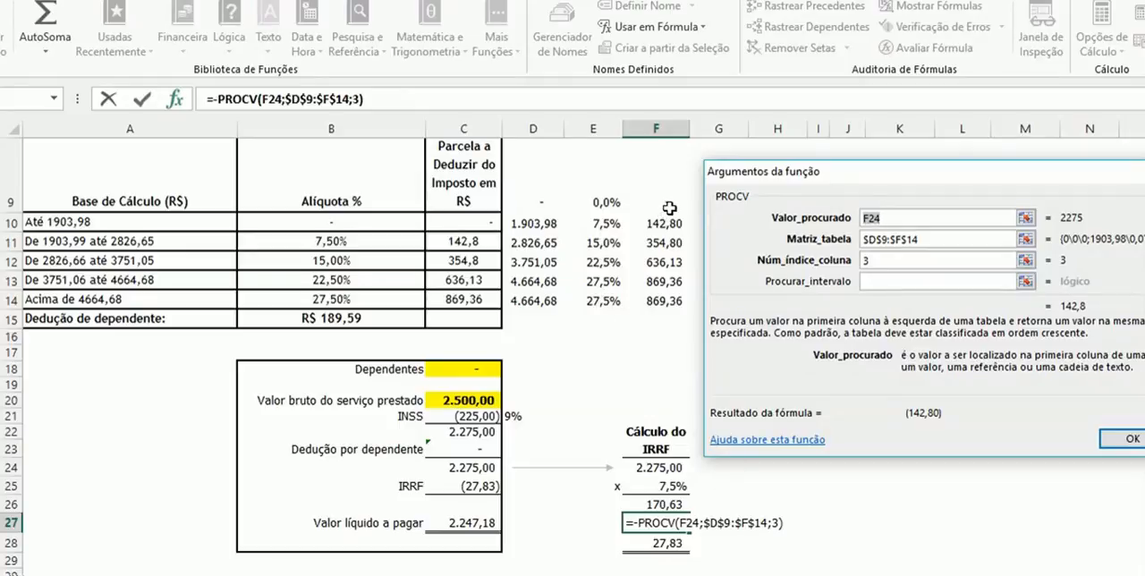
{"action": "key", "text": "Return"}
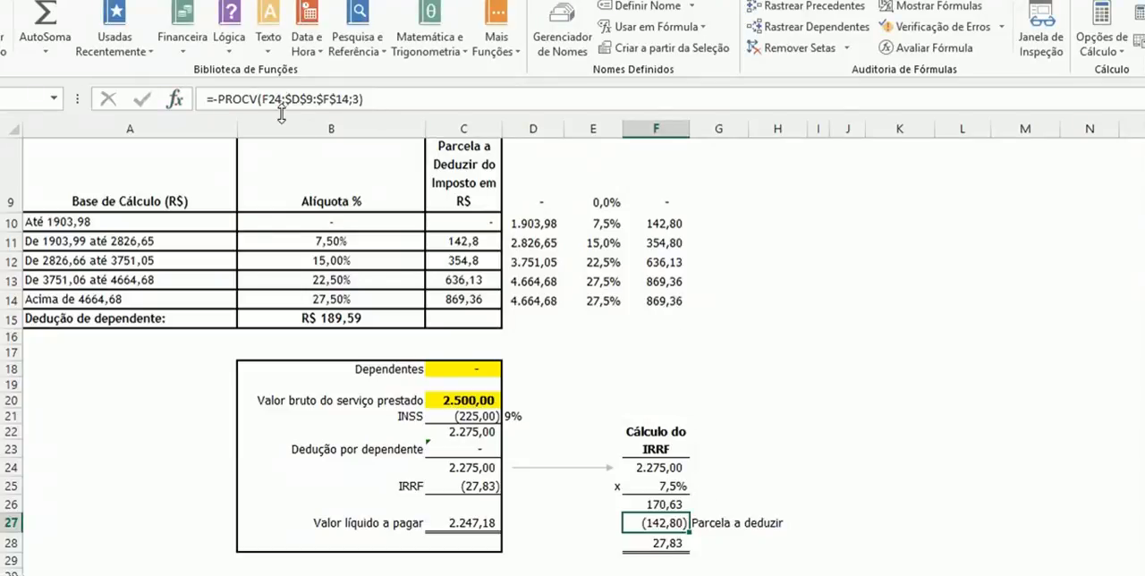
- Review the cell references of the F27 deduction formula and compare it with the deductible amount in F10
{"action": "key", "text": "F2"}
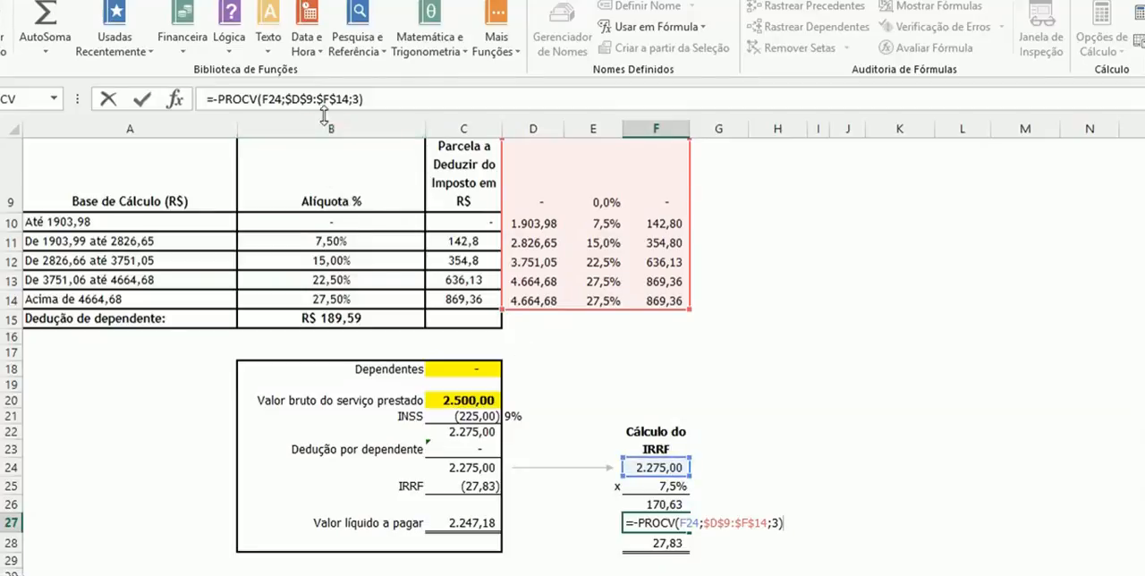
{"action": "key", "text": "Escape"}
{"action": "key", "text": "F2"}
{"action": "left_click", "coordinate": [669, 223]}
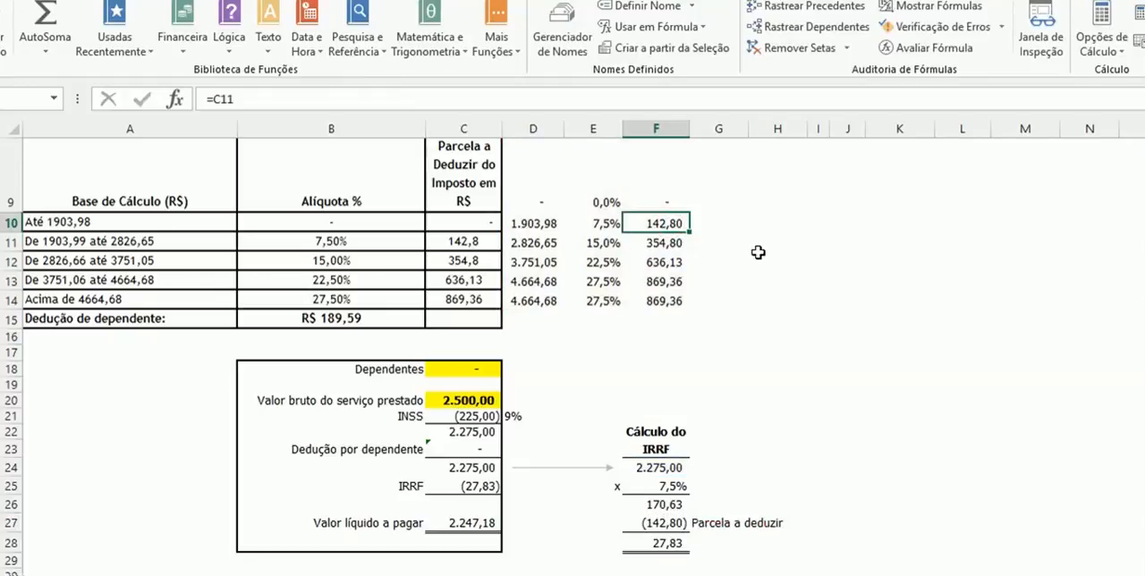
{"action": "left_click", "coordinate": [678, 522]}
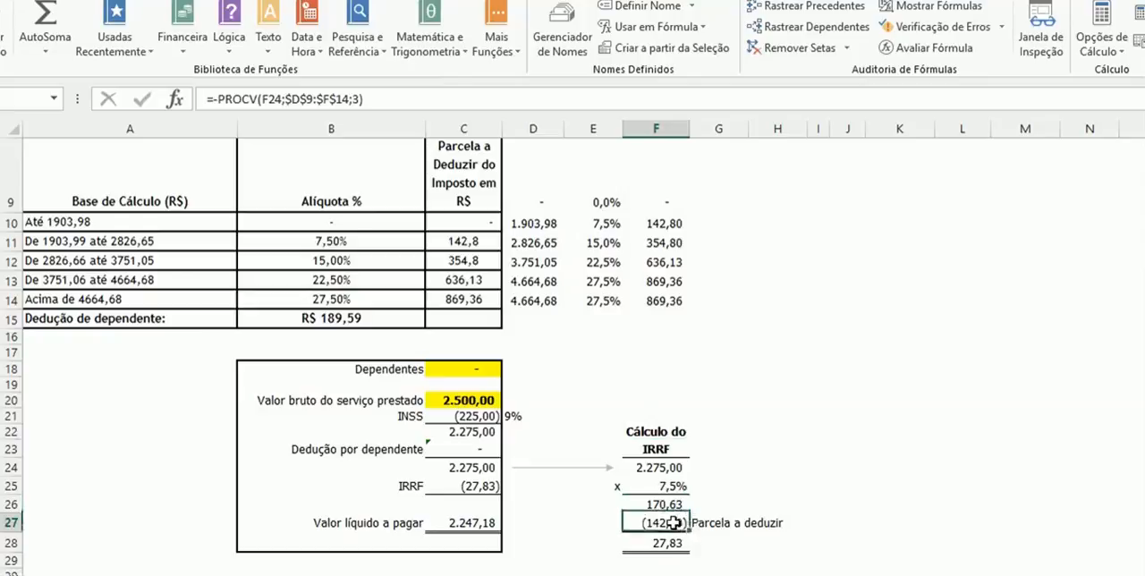
- Inspect the SOMA formulas for the IRRF total in F28 and the net amount payable in C27
{"action": "left_click", "coordinate": [673, 543]}
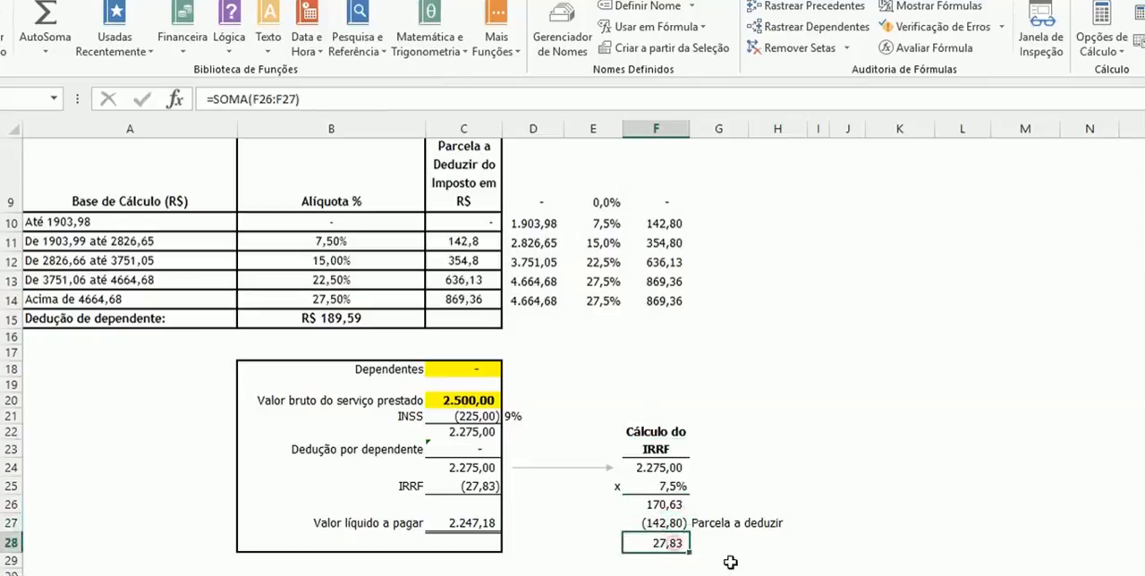
{"action": "key", "text": "F2"}
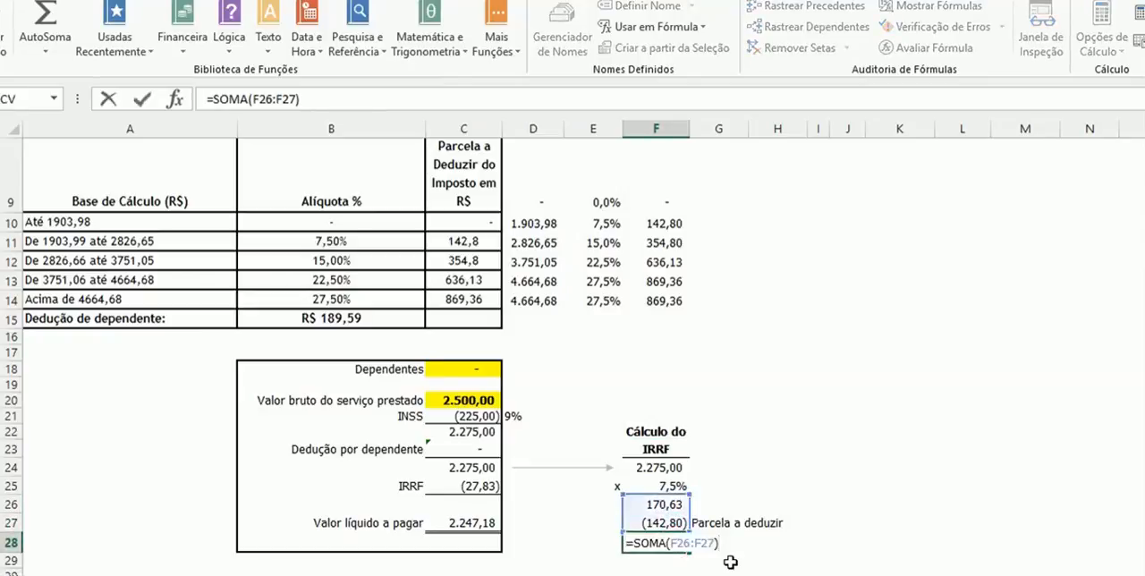
{"action": "key", "text": "Escape"}
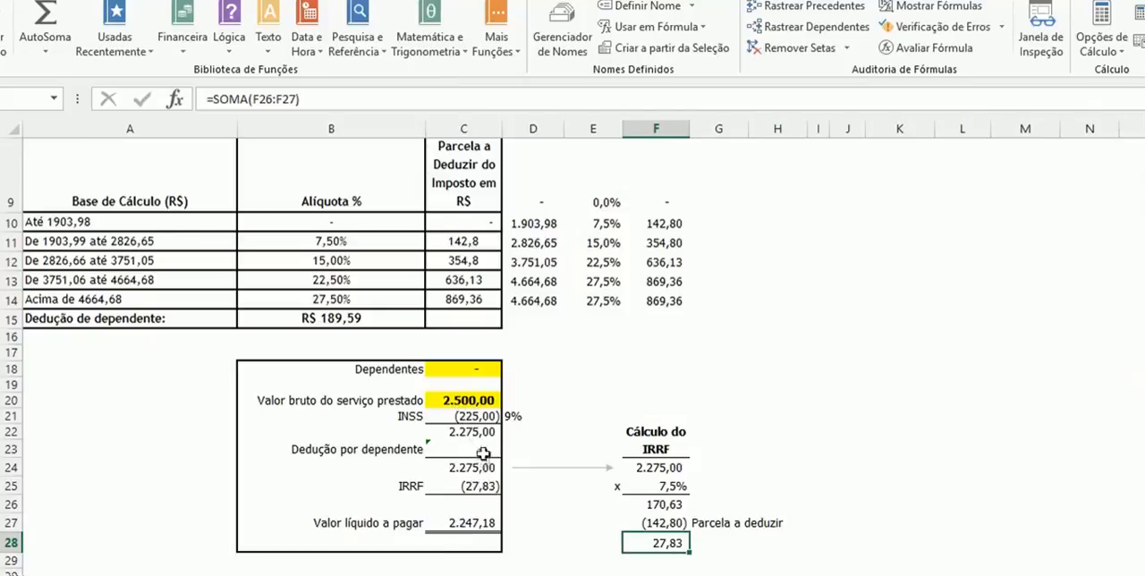
{"action": "left_click", "coordinate": [477, 526]}
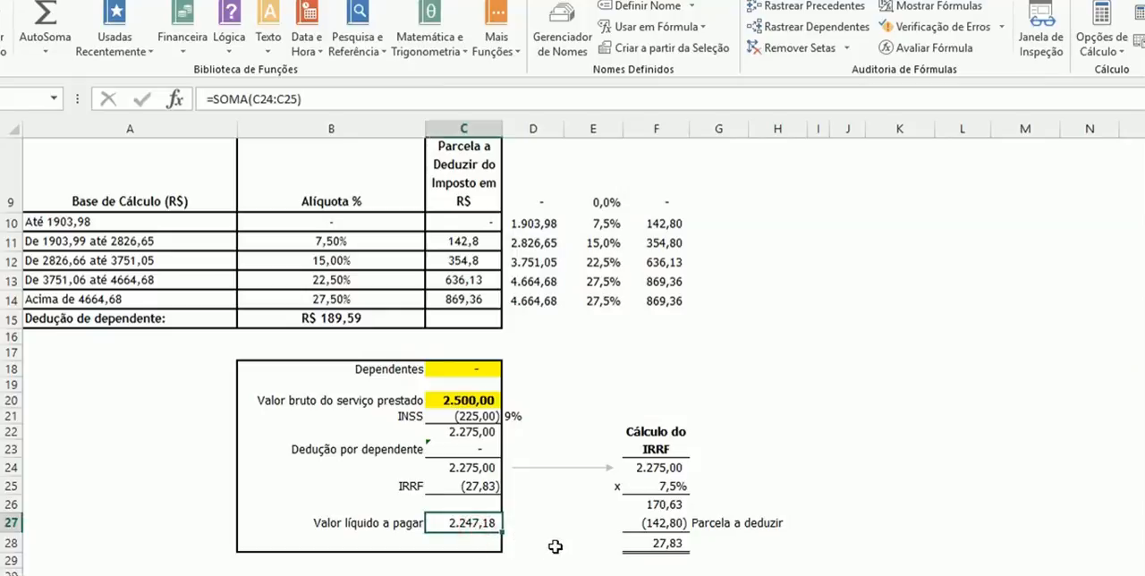
- Review the cell references of the net payable formula in C27 and the dependent deduction formula in C23
{"action": "key", "text": "F2"}
{"action": "key", "text": "Escape"}
{"action": "left_click", "coordinate": [478, 449]}
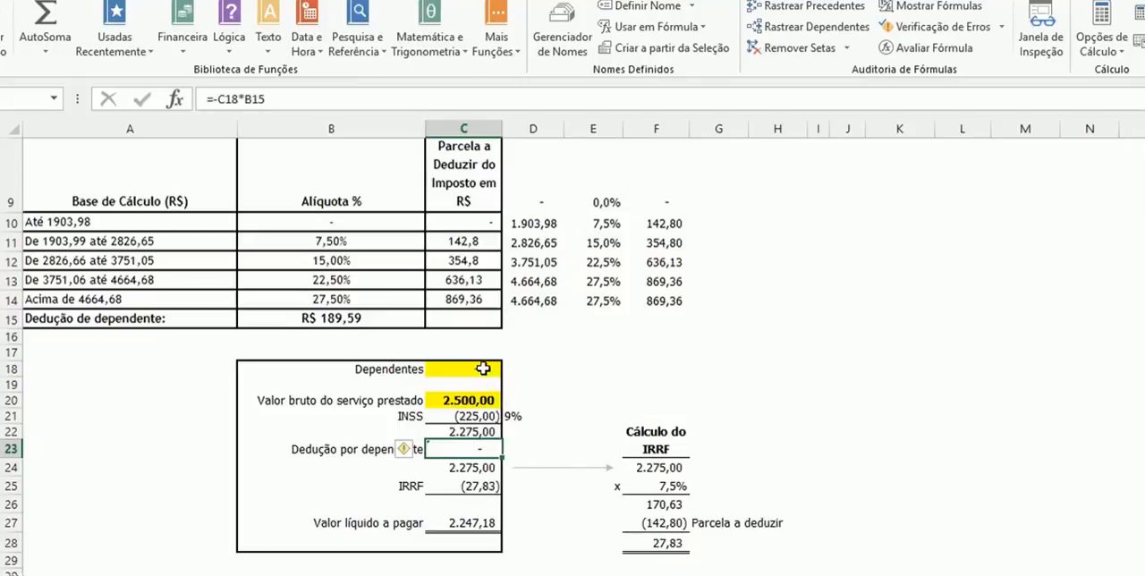
{"action": "double_click", "coordinate": [488, 450]}
- Set the number of dependents in C18 to 2 and check how the deduction formula in C23 uses it
{"action": "left_click", "coordinate": [459, 369]}
{"action": "type", "text": "2"}
{"action": "key", "text": "Return"}
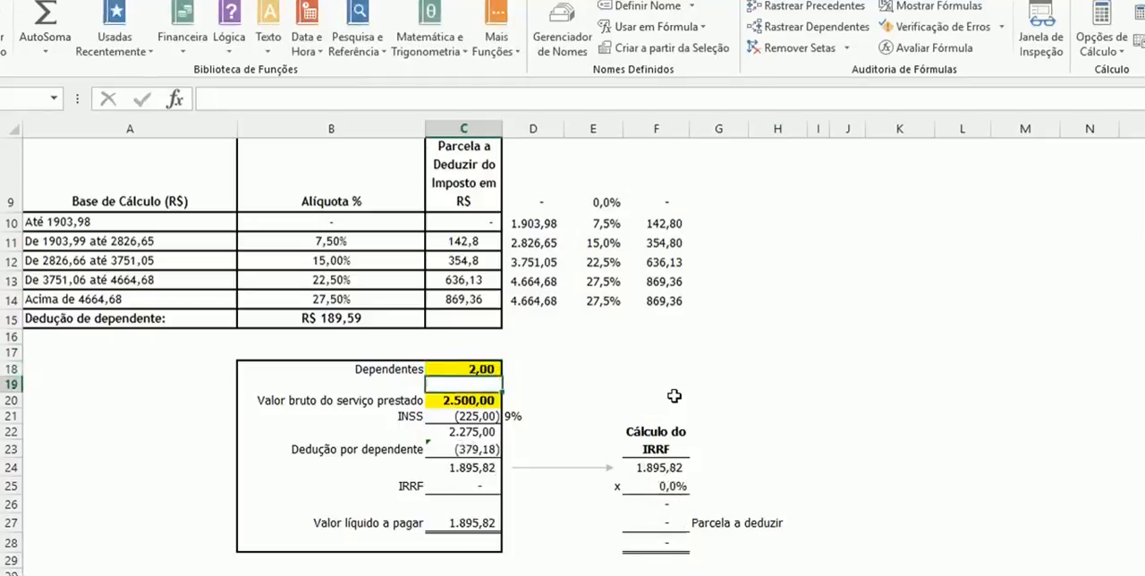
{"action": "left_click", "coordinate": [475, 447]}
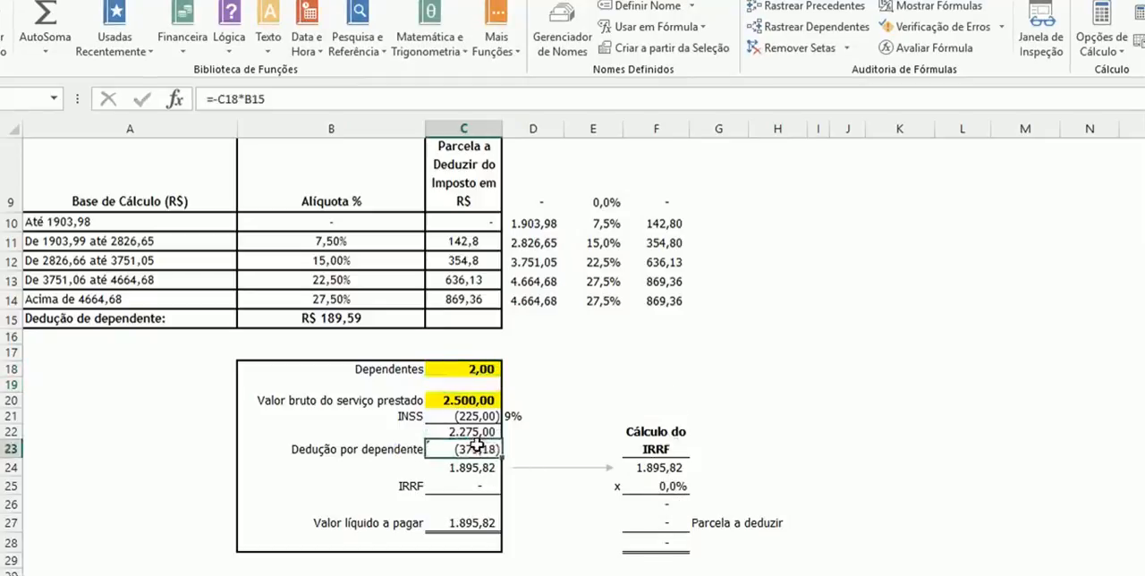
{"action": "double_click", "coordinate": [475, 448]}
{"action": "key", "text": "Escape"}
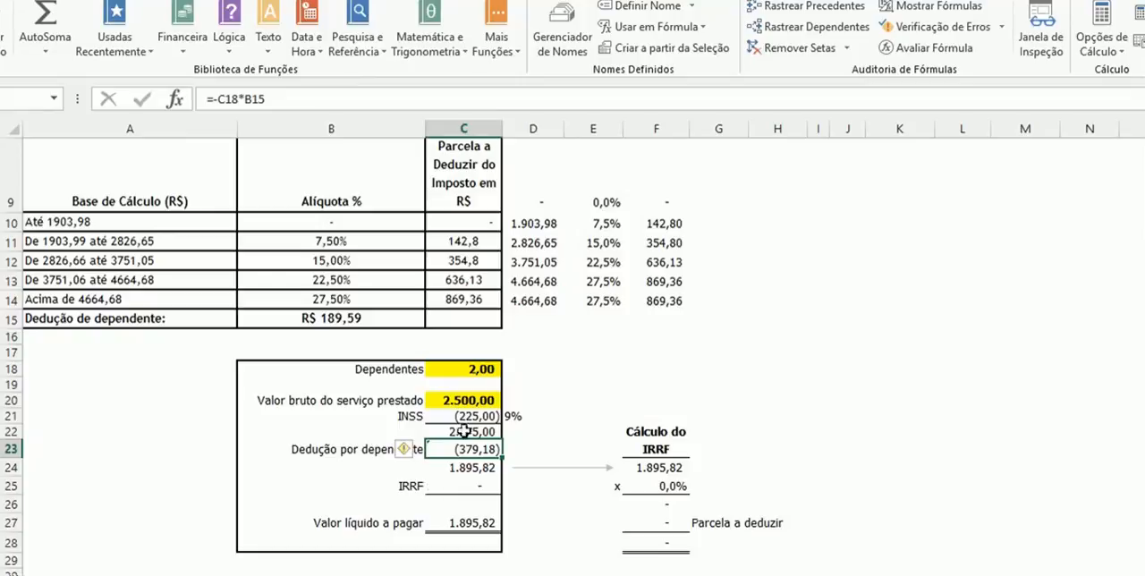
- Set the number of dependents in C18 to 1 and check the PROCV formulas for the IRRF rate in F25 and deductible amount in F27
{"action": "left_click", "coordinate": [481, 369]}
{"action": "type", "text": "1"}
{"action": "key", "text": "Return"}
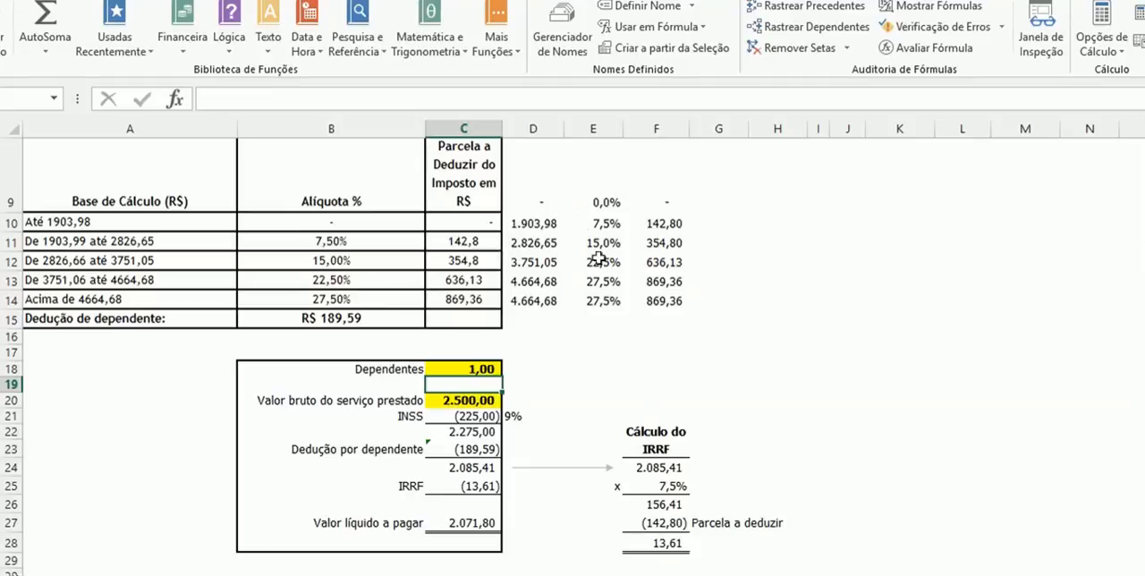
{"action": "left_click", "coordinate": [664, 491]}
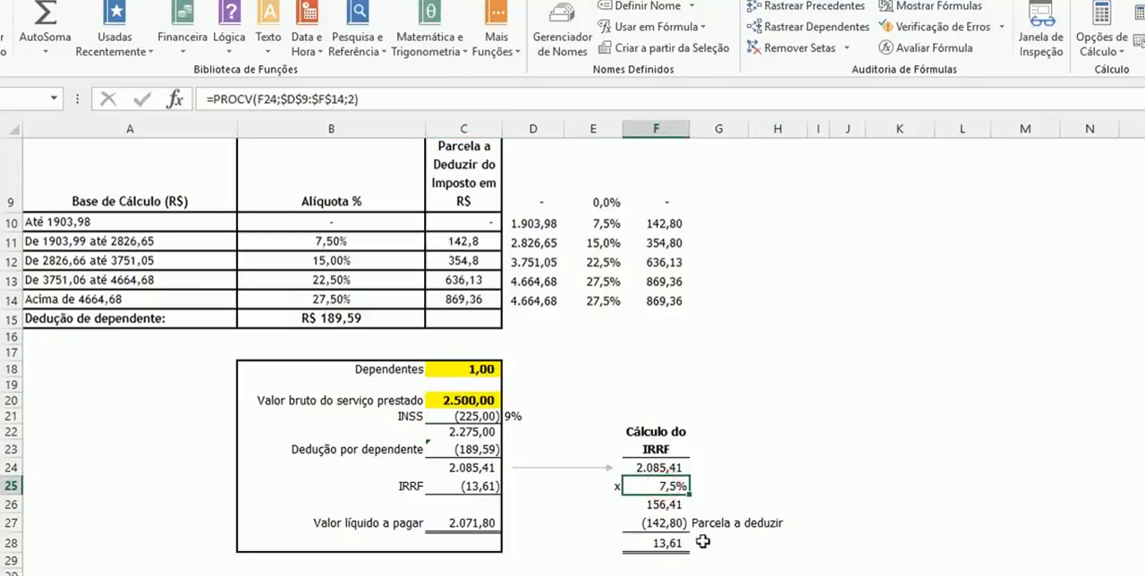
{"action": "left_click", "coordinate": [658, 521]}
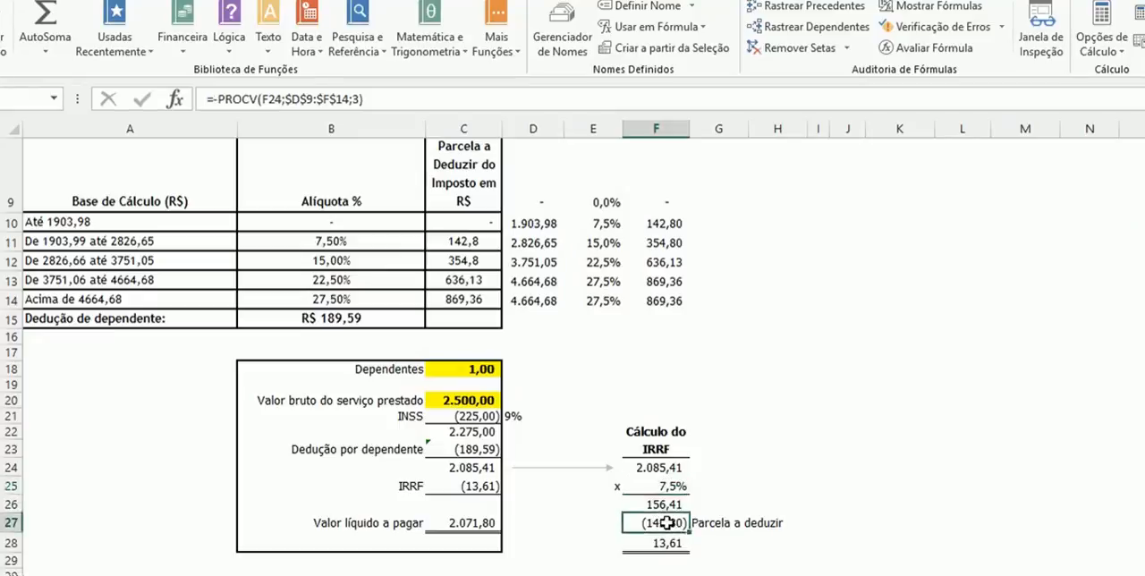